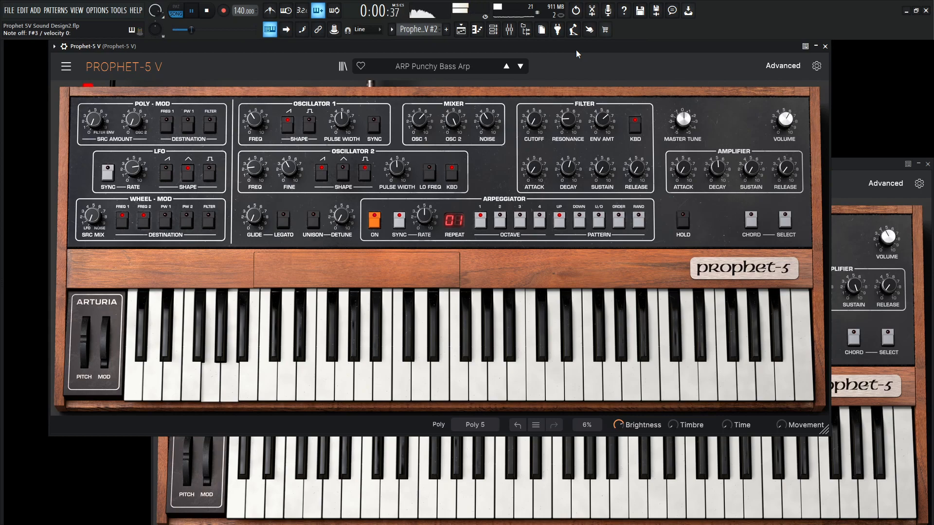
# Stop playback, start a new default preset in the second Prophet-5 V instance, and position its window so both synths' controls are visible.
pyautogui.press('space')
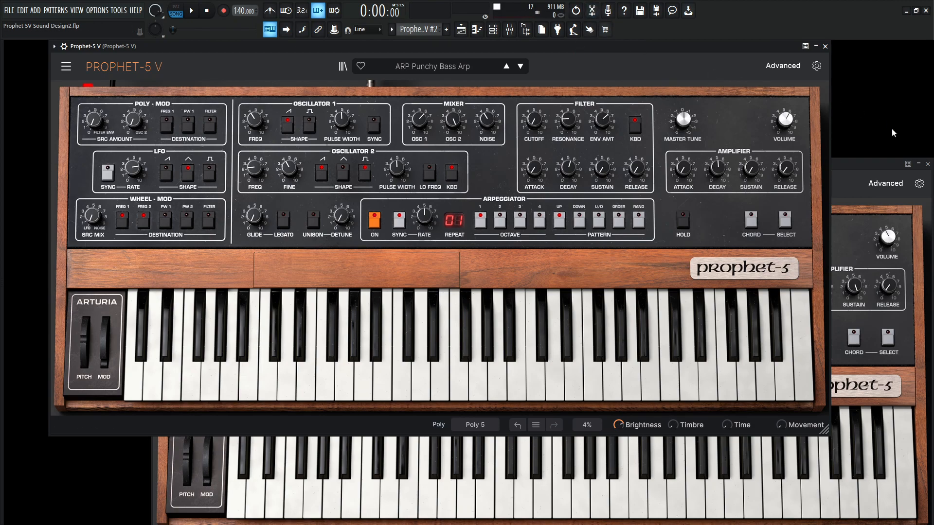
pyautogui.moveTo(856, 160); pyautogui.dragTo(836, 146)
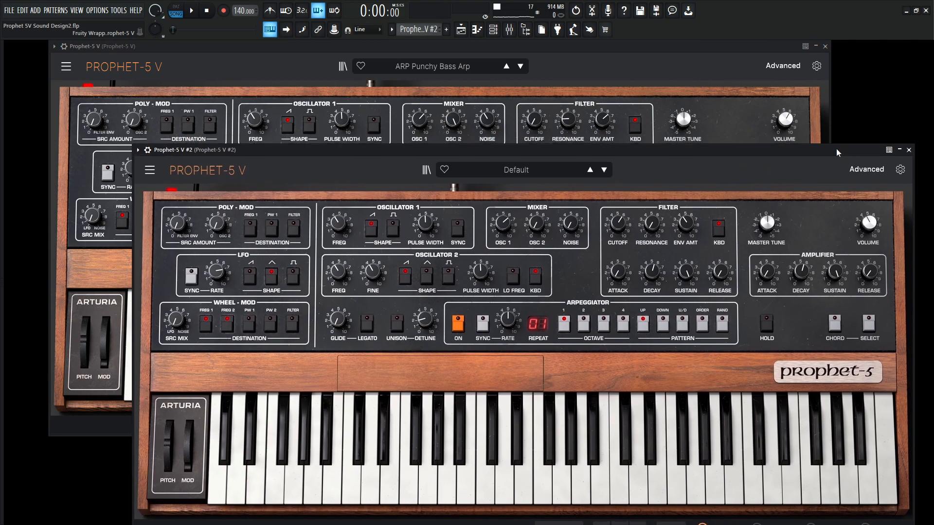
pyautogui.click(150, 169)
pyautogui.click(308, 189)
pyautogui.moveTo(408, 169); pyautogui.dragTo(381, 228)
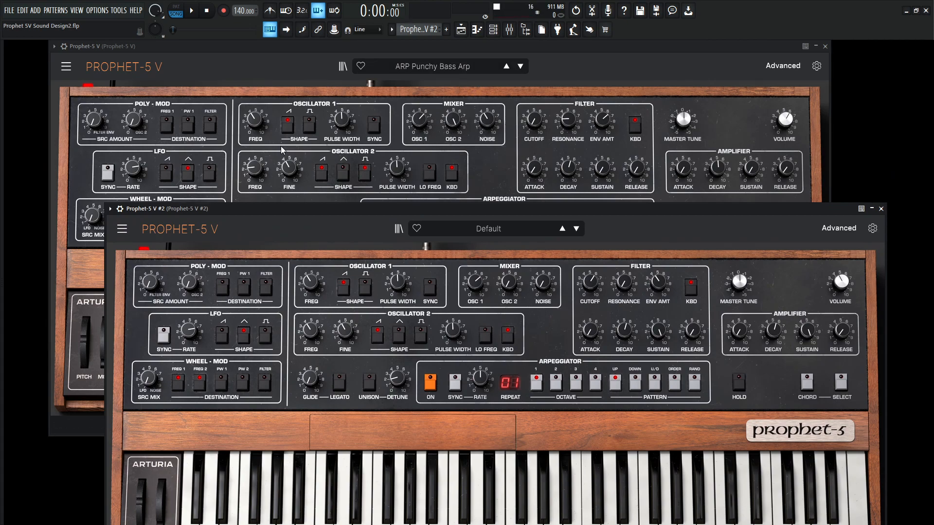
# Compare the mixer levels of both synths and raise the second synth's noise level to match the first.
pyautogui.click(419, 122)
pyautogui.click(830, 213)
pyautogui.moveTo(474, 282)
pyautogui.moveTo(487, 118)
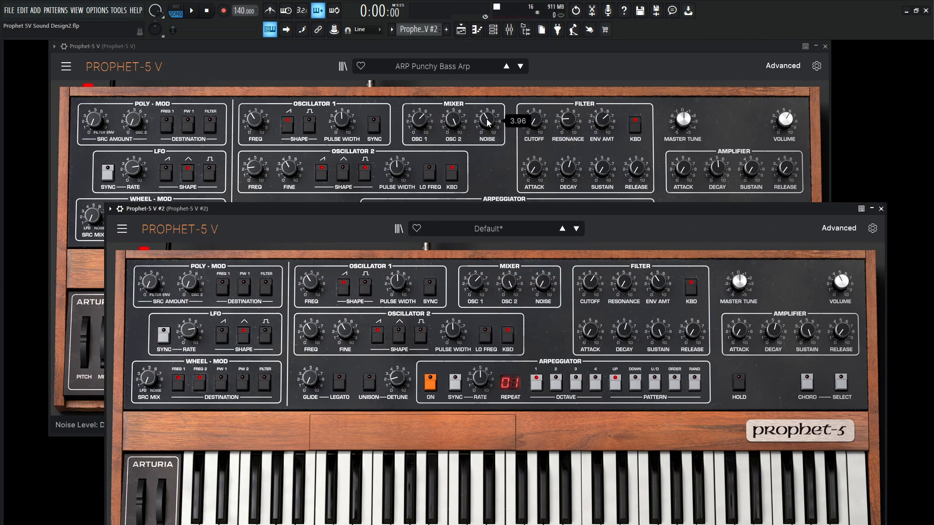
pyautogui.moveTo(542, 283); pyautogui.dragTo(542, 261)
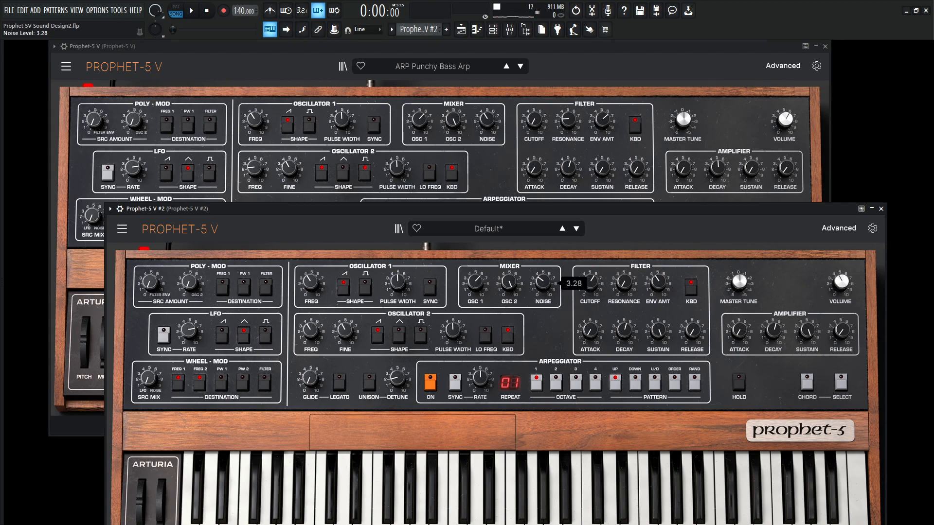
pyautogui.moveTo(542, 282); pyautogui.dragTo(542, 281)
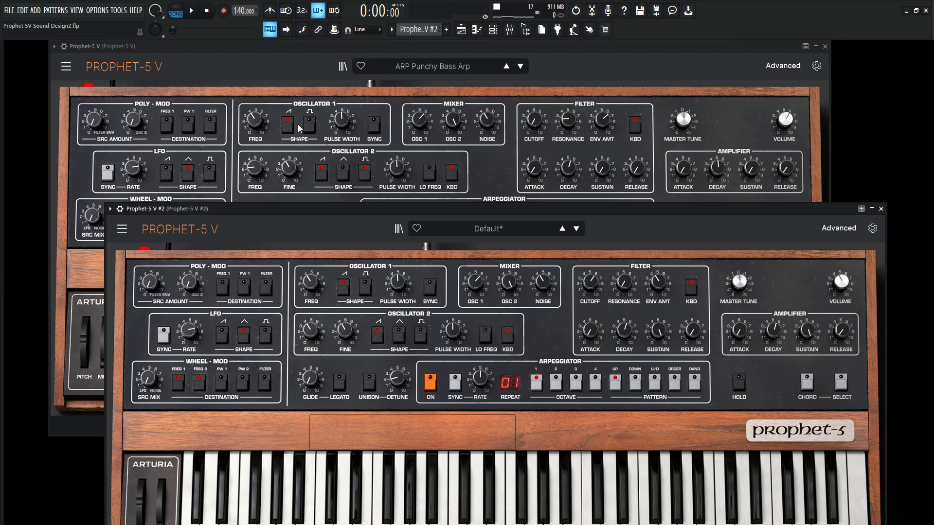
# Lower Oscillator 2's frequency on the second synth and enable its pulse shape to match the first synth.
pyautogui.moveTo(474, 213); pyautogui.dragTo(456, 231)
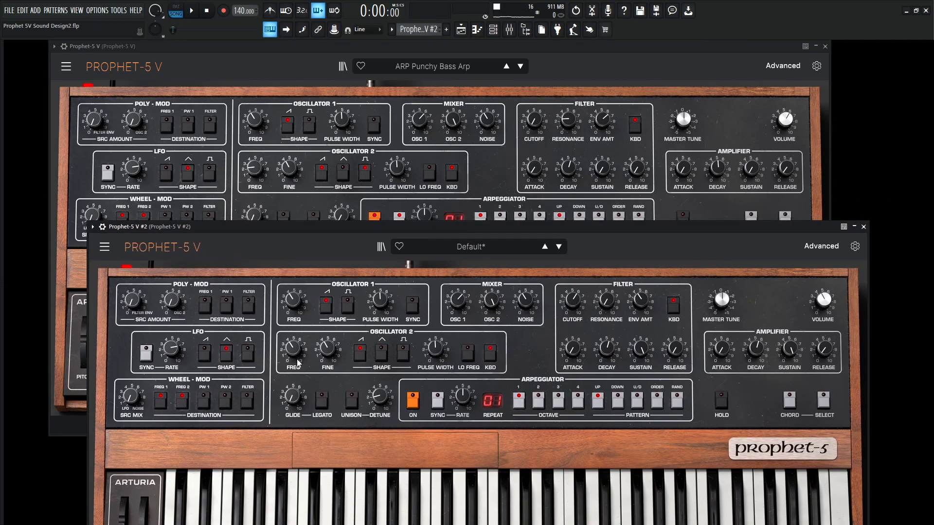
pyautogui.moveTo(294, 349)
pyautogui.moveTo(293, 350); pyautogui.dragTo(293, 366)
pyautogui.click(406, 356)
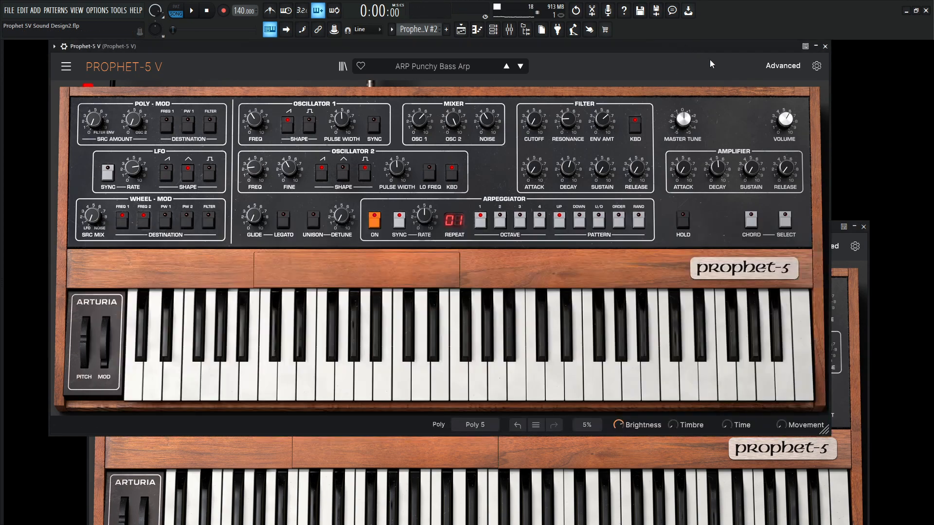
# Check the modulation settings in the first synth's advanced section and close it again.
pyautogui.click(653, 90)
pyautogui.click(774, 71)
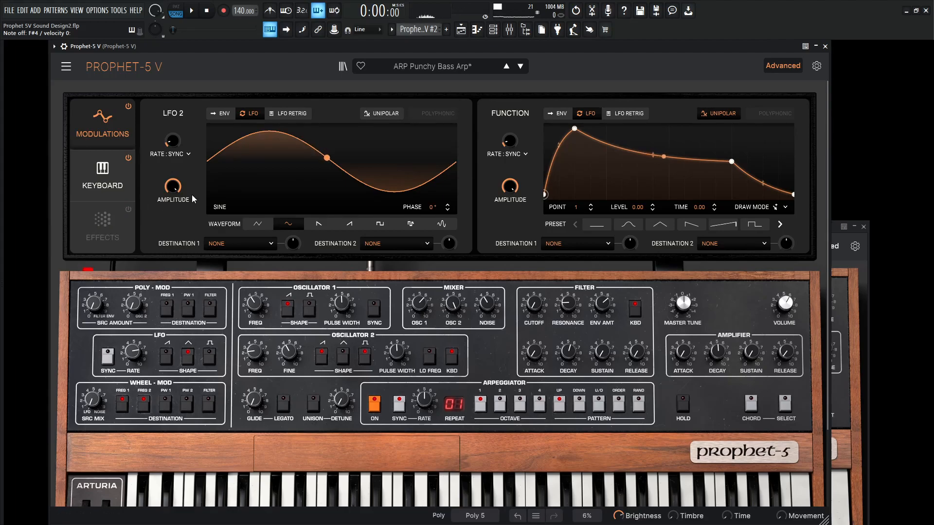
pyautogui.click(782, 65)
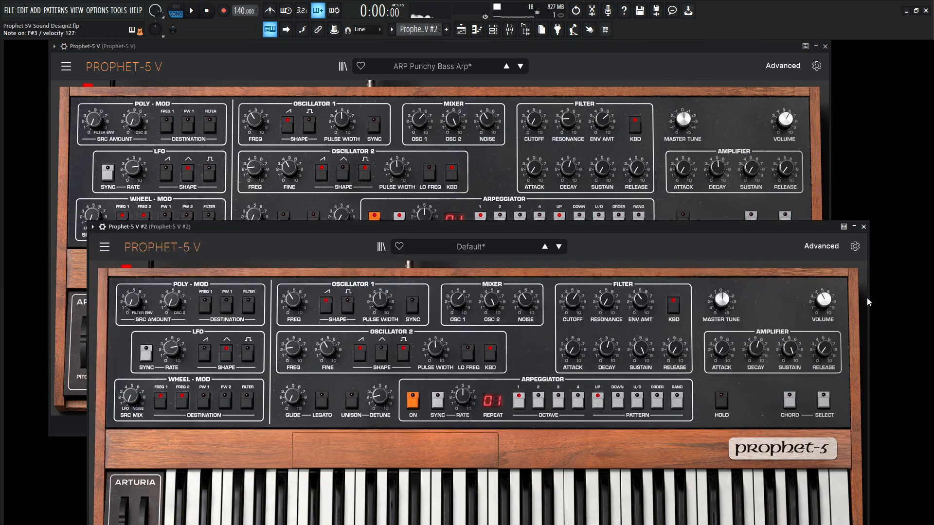
# Turn on arpeggiator sync on the second synth and compare its arpeggiator rate with the first synth's.
pyautogui.click(867, 297)
pyautogui.moveTo(734, 226); pyautogui.dragTo(714, 245)
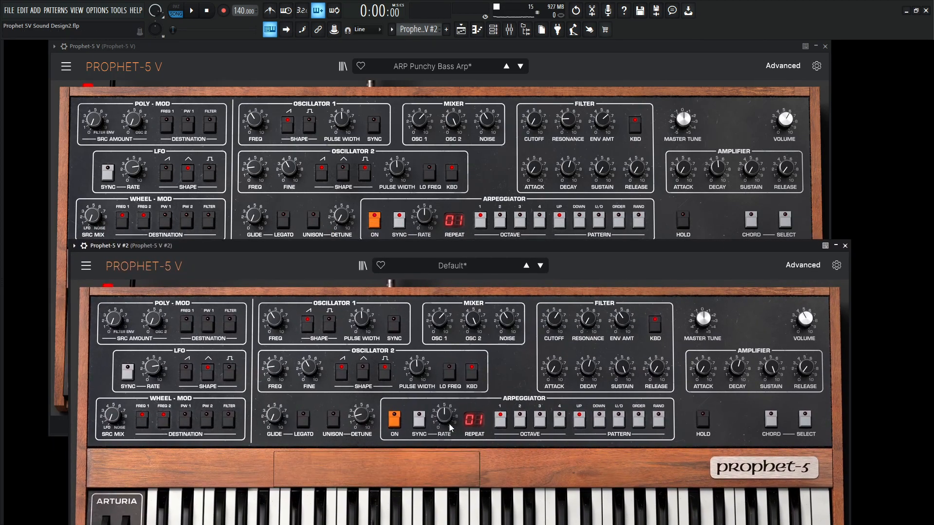
pyautogui.click(419, 419)
pyautogui.click(408, 466)
pyautogui.click(425, 216)
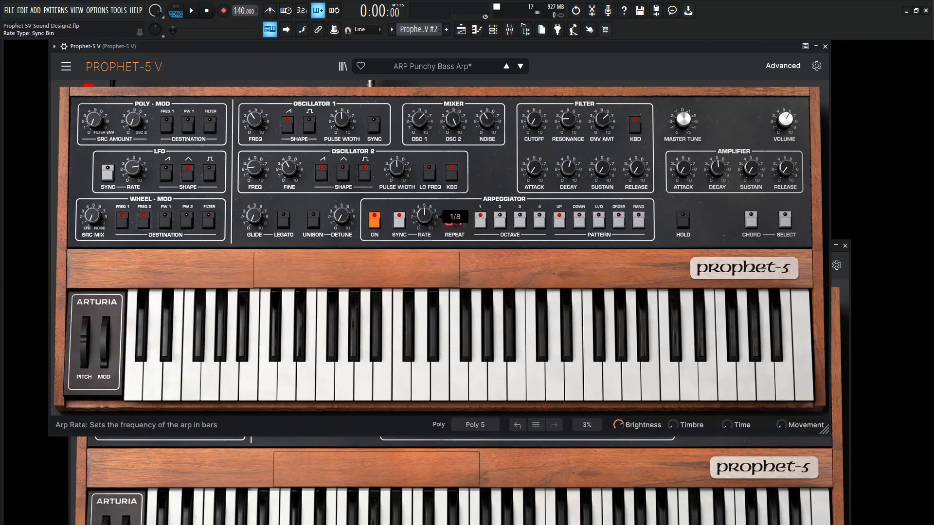
pyautogui.click(848, 371)
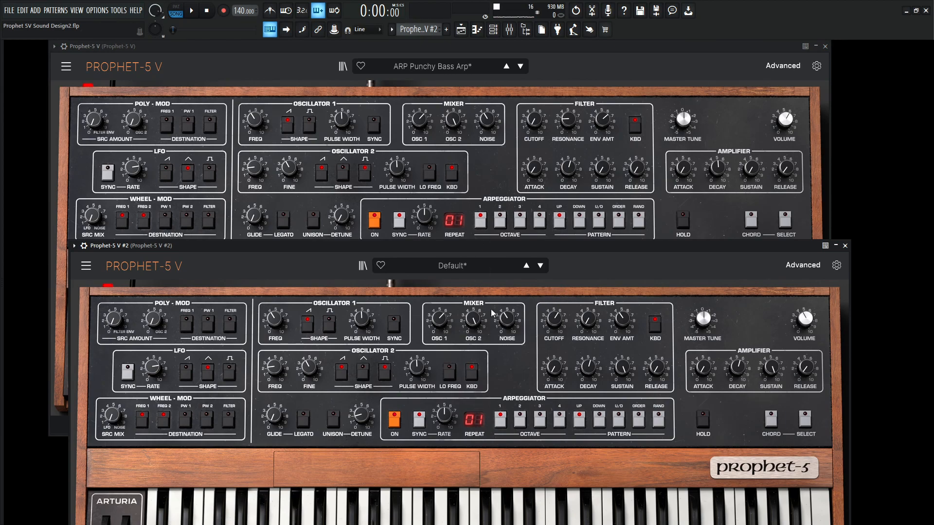
pyautogui.moveTo(450, 416)
# Check the first synth's filter cutoff and resonance, and set the second synth's filter resonance to 2.08.
pyautogui.moveTo(546, 245); pyautogui.dragTo(538, 242)
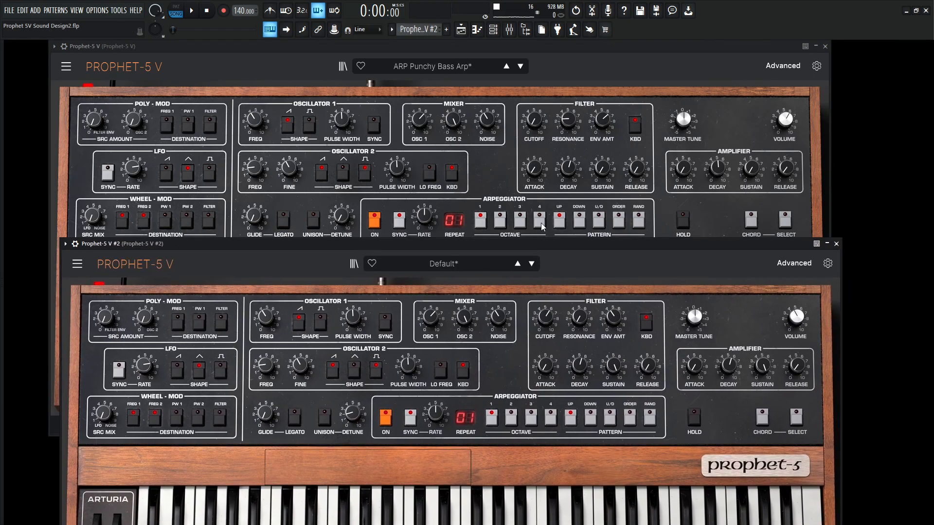
pyautogui.click(534, 122)
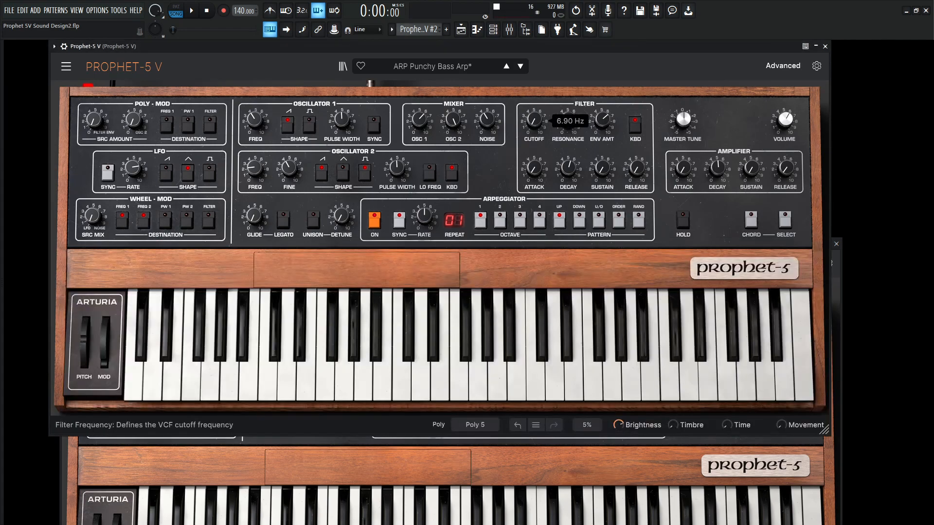
pyautogui.click(836, 337)
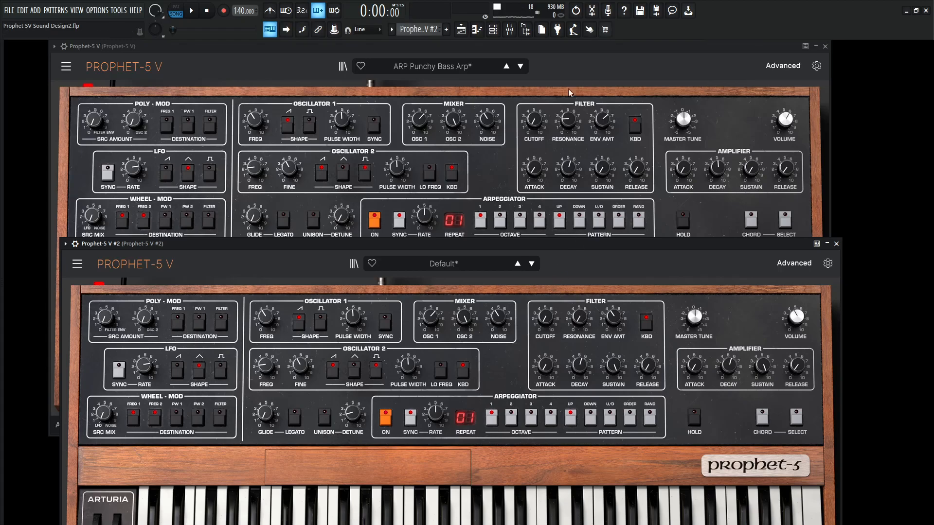
pyautogui.click(572, 122)
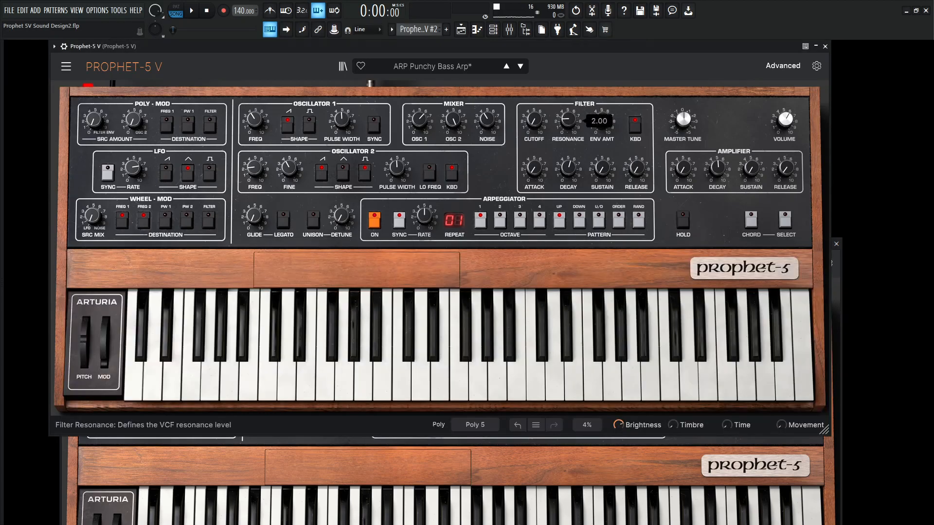
pyautogui.click(834, 362)
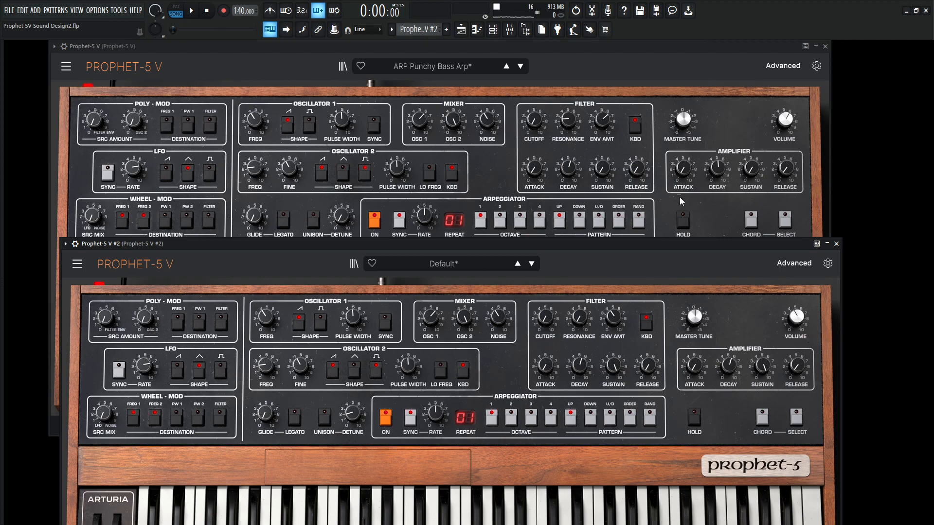
pyautogui.moveTo(578, 323); pyautogui.dragTo(578, 318)
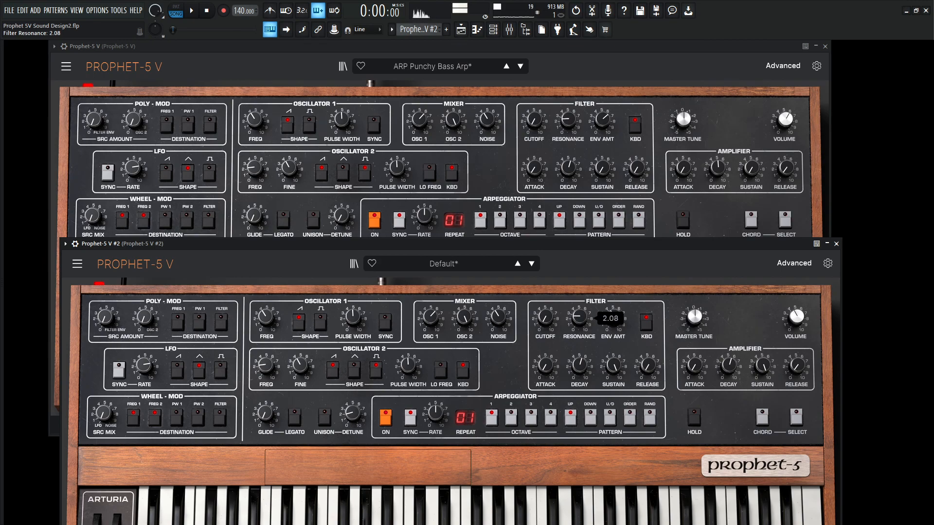
# Raise the second synth's filter envelope amount and lower its amplifier sustain, using the first synth as reference.
pyautogui.click(604, 125)
pyautogui.click(603, 335)
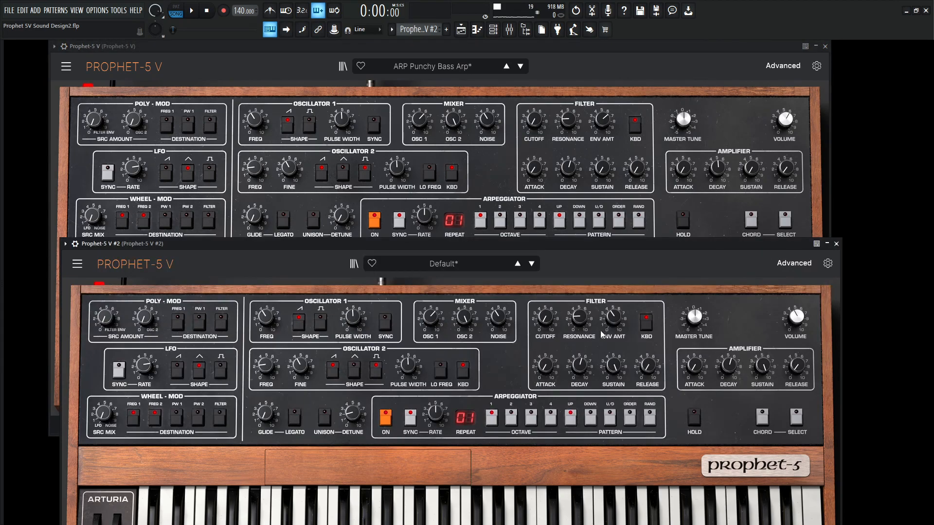
pyautogui.moveTo(609, 334); pyautogui.dragTo(617, 326)
pyautogui.moveTo(755, 373); pyautogui.dragTo(753, 377)
# Adjust the second synth's filter decay to match the first synth's filter decay time.
pyautogui.click(569, 167)
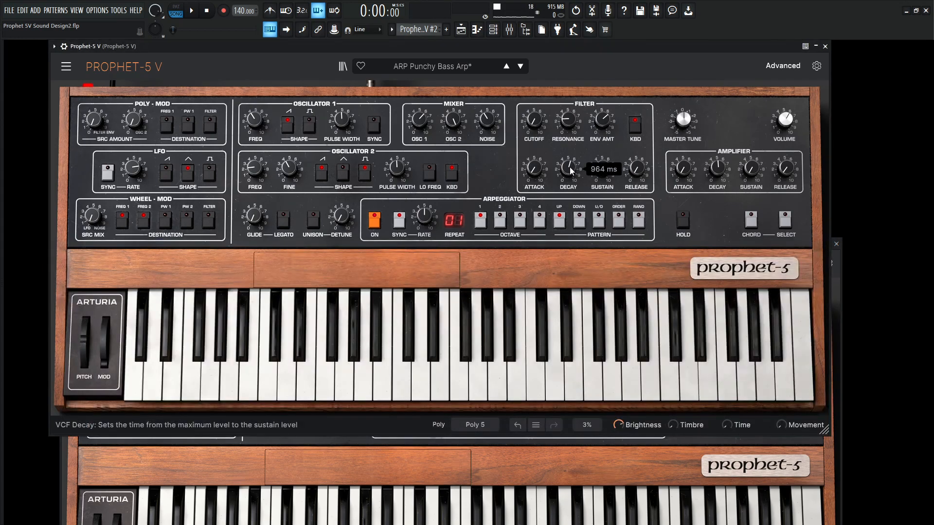
pyautogui.click(836, 376)
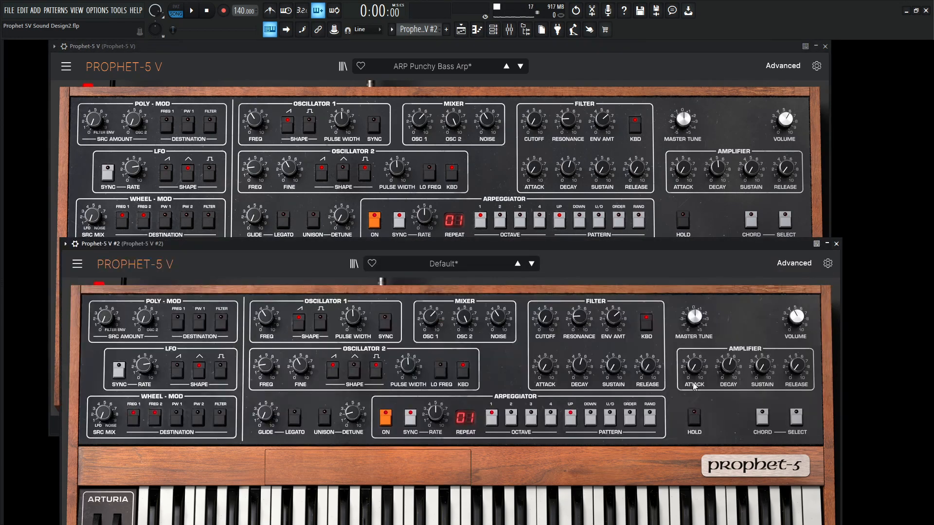
pyautogui.moveTo(579, 365); pyautogui.dragTo(579, 363)
# Compare the amplifier envelopes and adjust the second synth's amplifier decay to match the first.
pyautogui.click(738, 47)
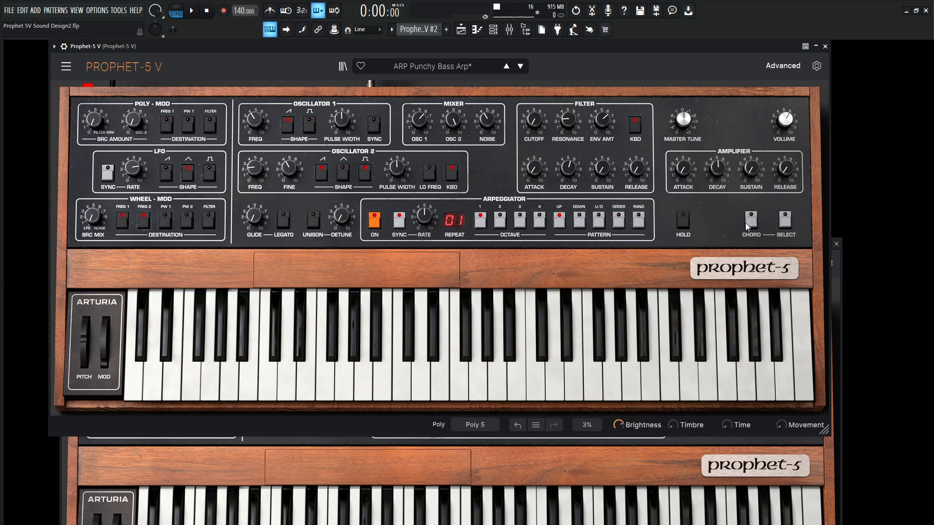
pyautogui.click(832, 364)
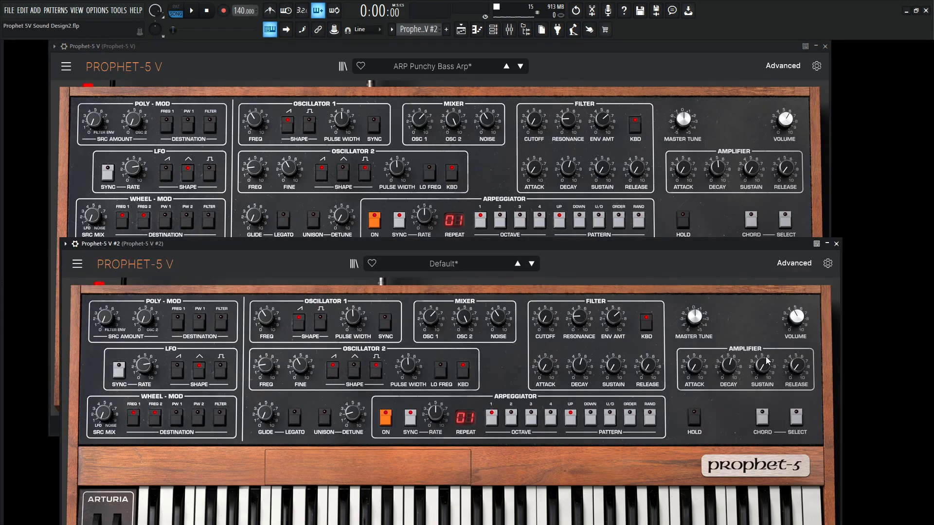
pyautogui.moveTo(728, 367)
pyautogui.mouseDown()
pyautogui.moveTo(728, 376)
pyautogui.moveTo(730, 369)
pyautogui.mouseUp()
# Check the first synth's output volume and raise the second synth's volume to match it.
pyautogui.moveTo(796, 321)
pyautogui.click(785, 119)
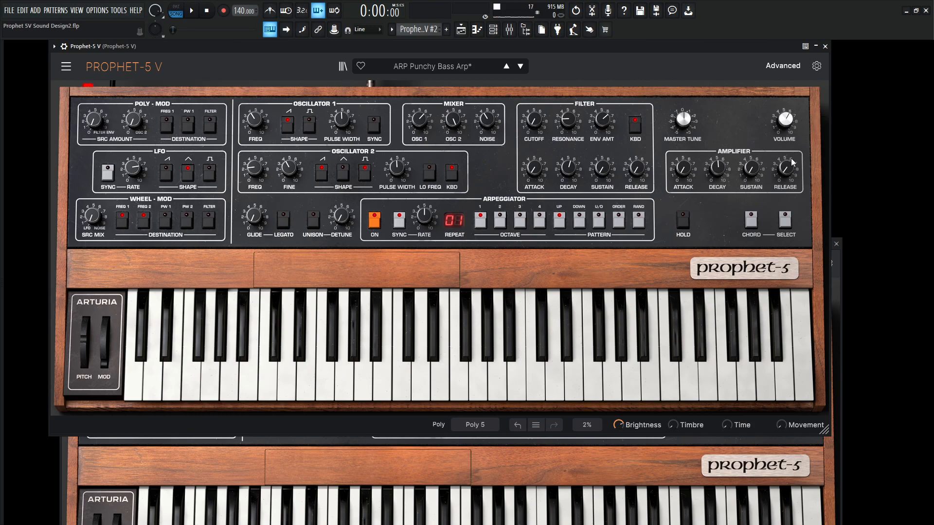
pyautogui.click(836, 339)
pyautogui.scroll(8, 800, 318)
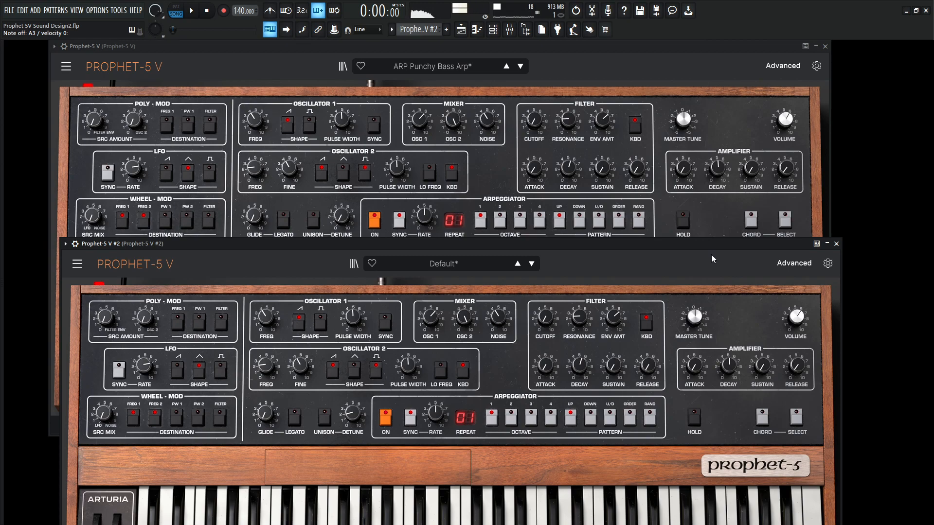
# Reveal the first synth's Voice Dispersion controls and briefly check its advanced modulation section.
pyautogui.moveTo(685, 247); pyautogui.dragTo(718, 300)
pyautogui.click(420, 257)
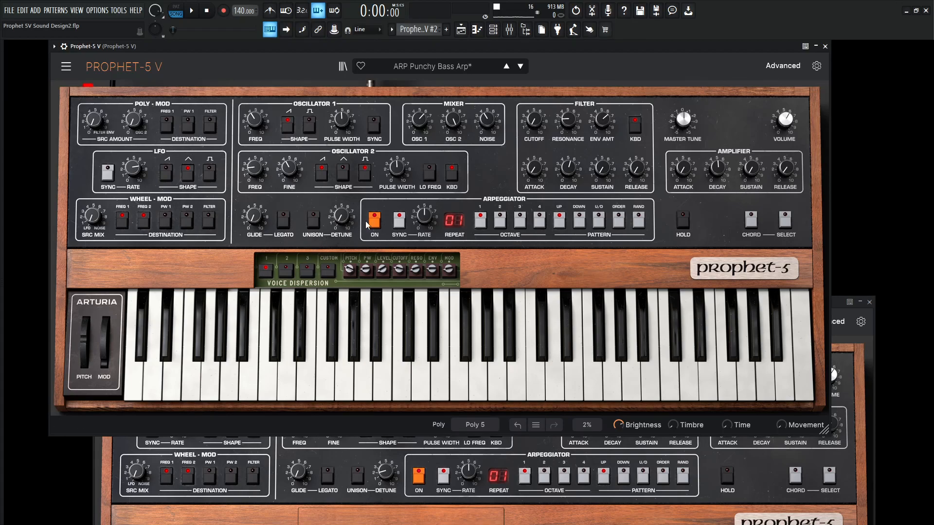
pyautogui.click(782, 66)
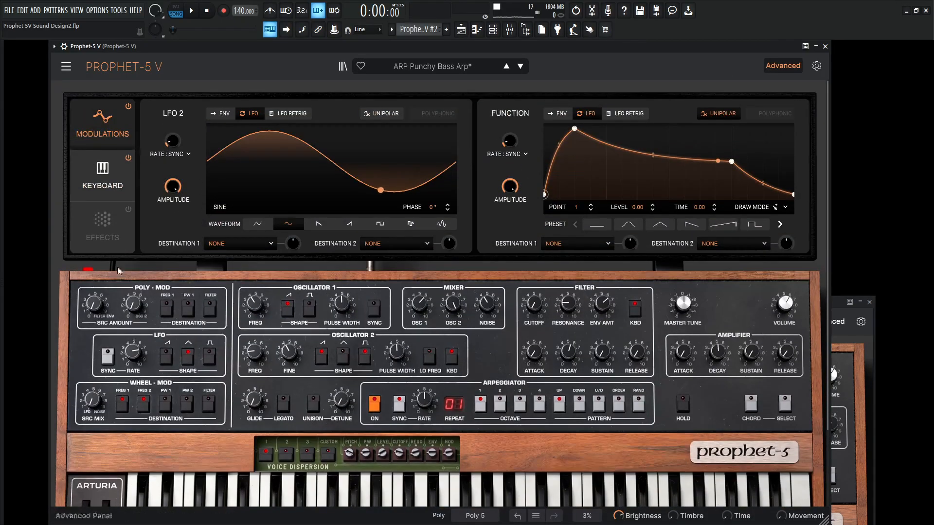
pyautogui.click(782, 66)
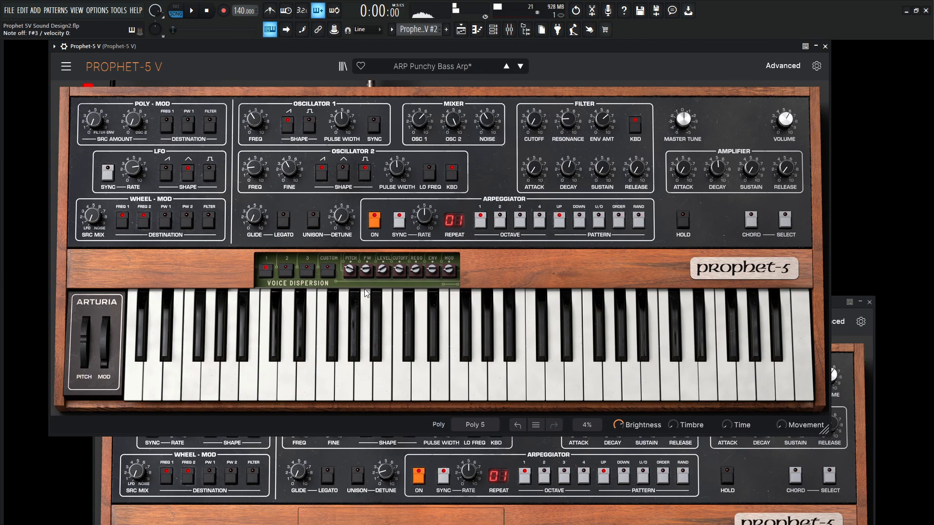
# Audition voice dispersion presets 3 and 1 on the first synth, return to preset 1, and hide the dispersion controls.
pyautogui.click(302, 272)
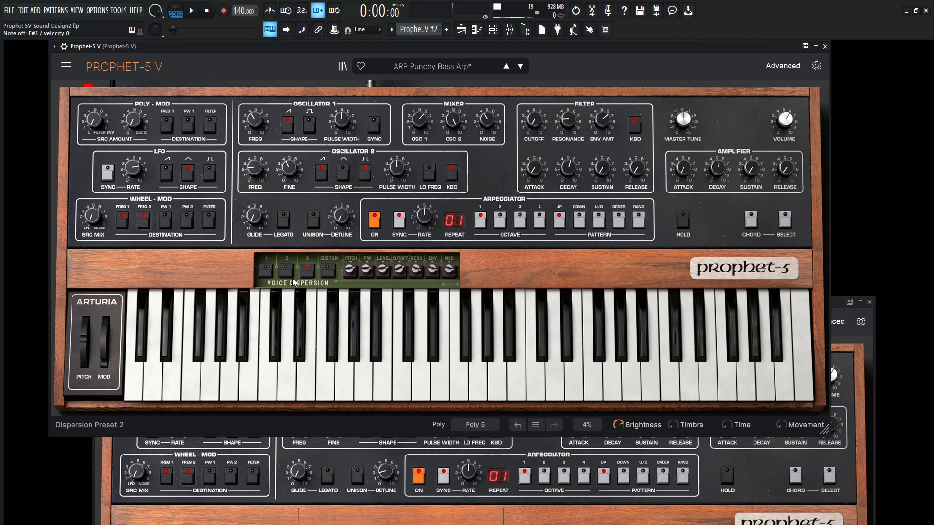
pyautogui.click(271, 270)
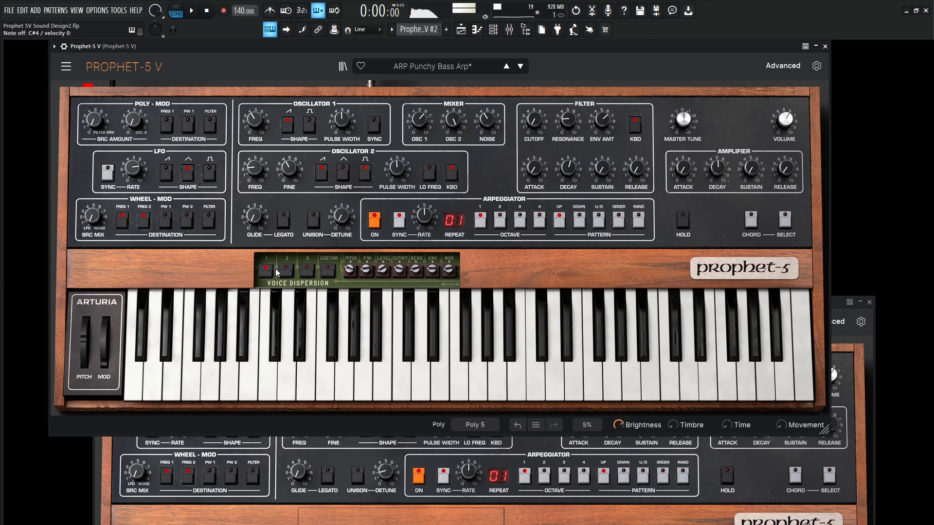
pyautogui.click(308, 272)
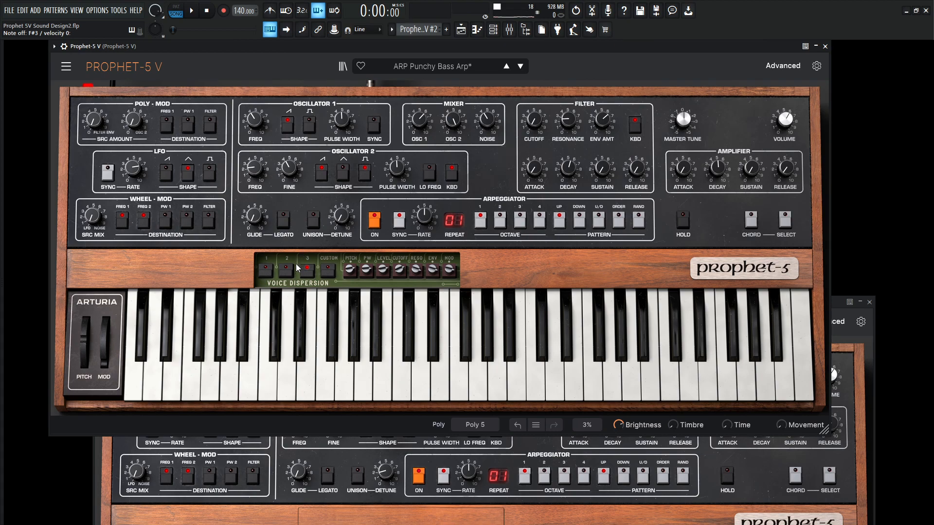
pyautogui.click(267, 269)
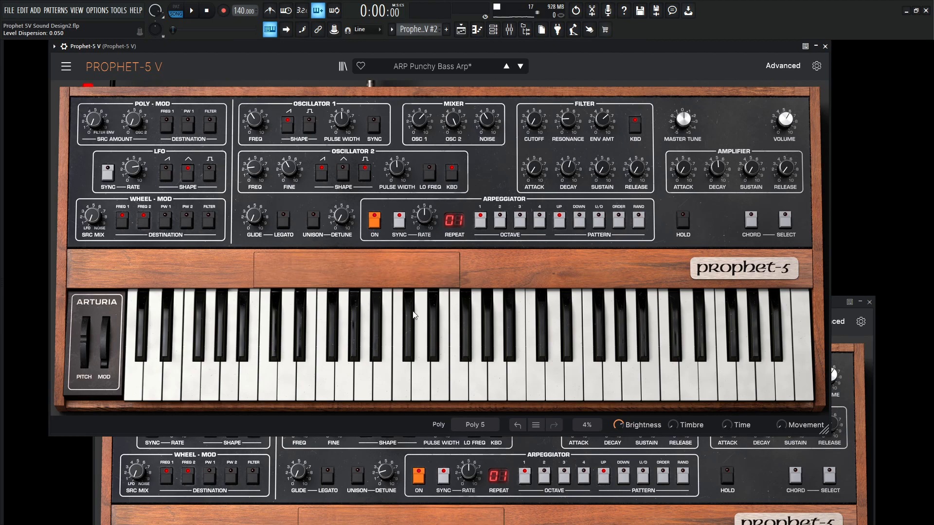
# Reposition the second synth's window and display the effects in the first synth's advanced section.
pyautogui.click(873, 493)
pyautogui.moveTo(767, 308); pyautogui.dragTo(757, 201)
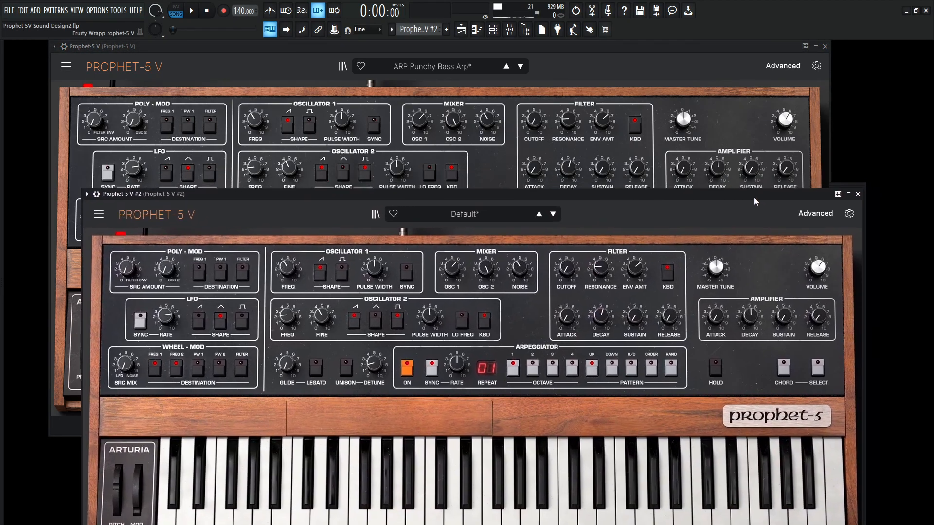
pyautogui.click(782, 66)
pyautogui.click(112, 220)
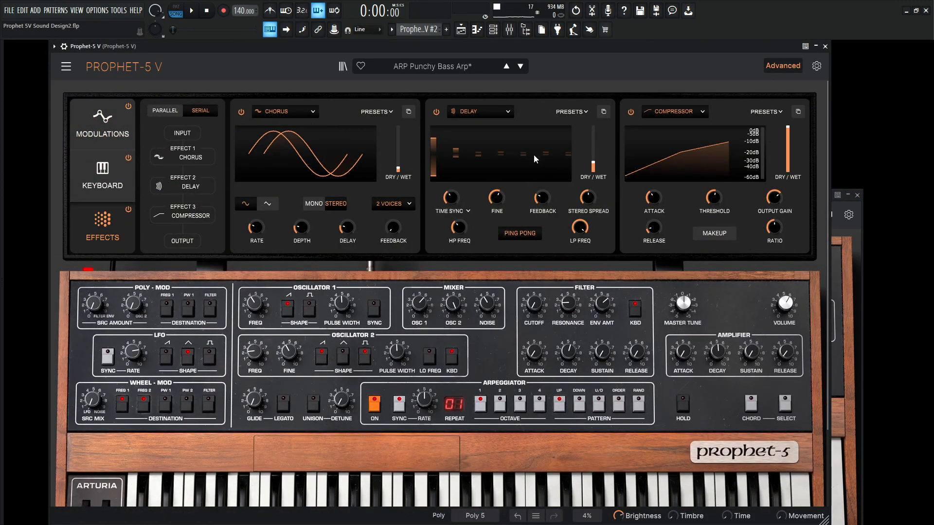
# Display the effects in the second synth's advanced section and move its window down to expose the first synth's chorus settings.
pyautogui.click(852, 299)
pyautogui.click(814, 214)
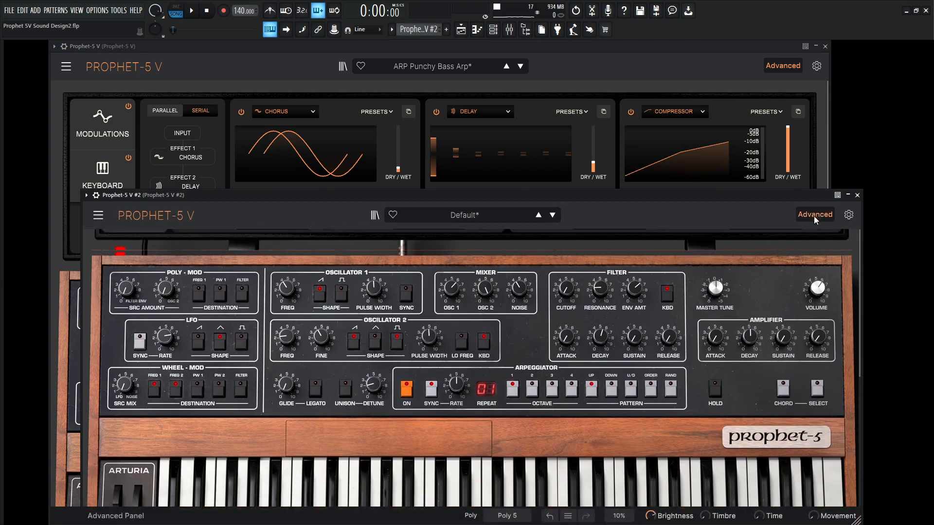
pyautogui.click(135, 374)
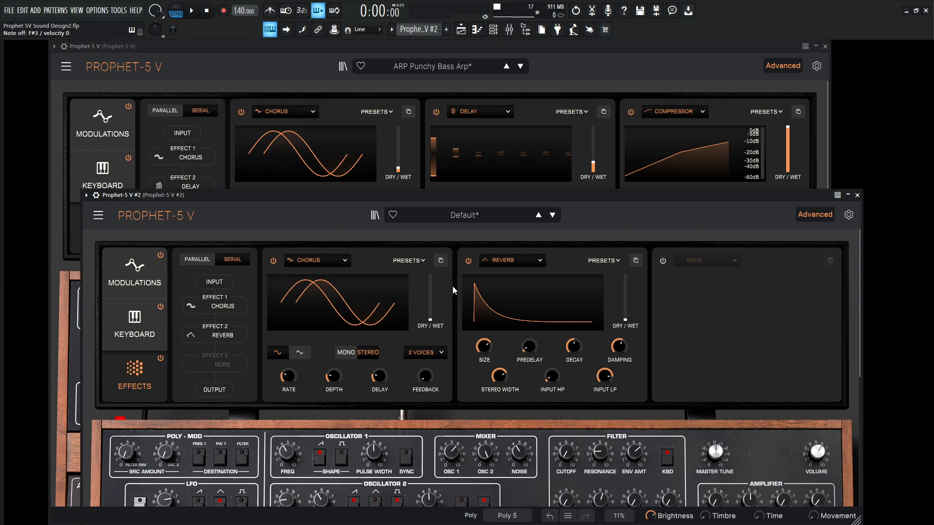
pyautogui.moveTo(420, 194); pyautogui.dragTo(423, 221)
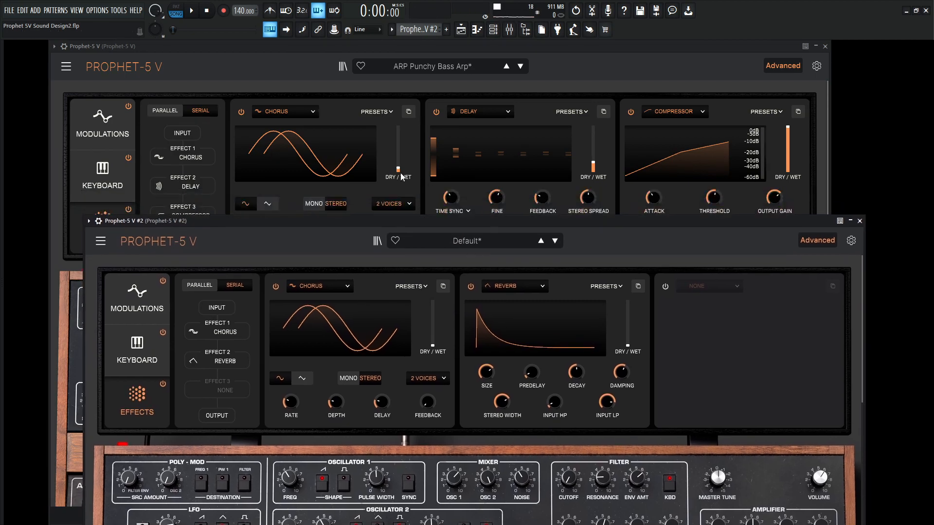
# Check the first synth's chorus Dry/Wet amount and raise the second synth's chorus Dry/Wet to match it.
pyautogui.click(403, 181)
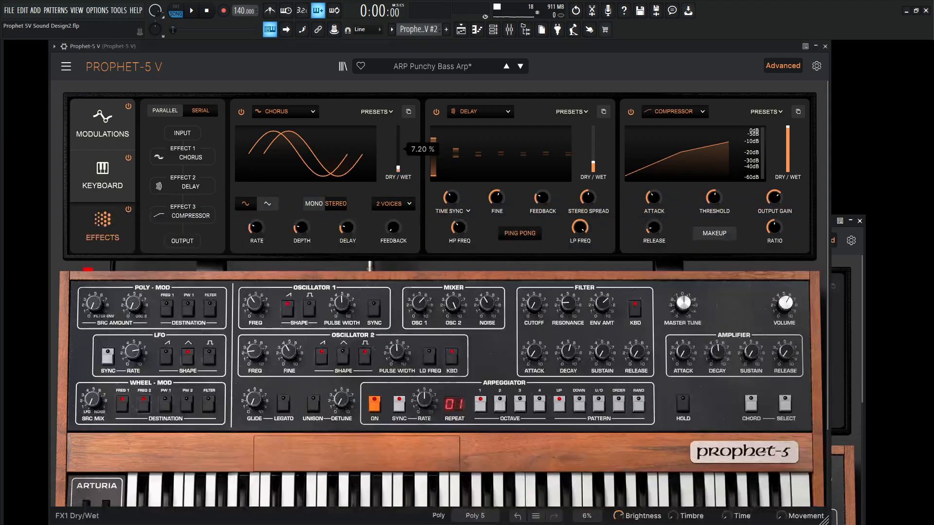
pyautogui.click(856, 391)
pyautogui.moveTo(432, 345); pyautogui.dragTo(433, 341)
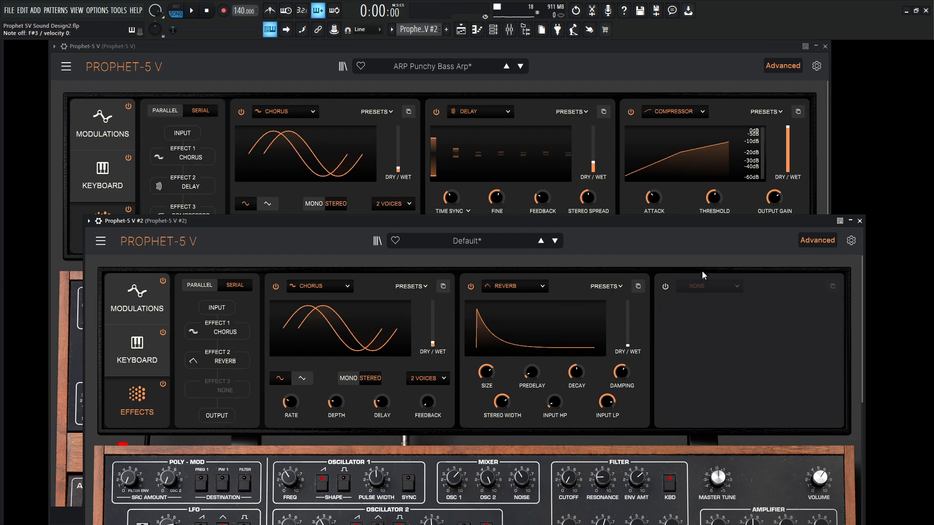
# Compare the two synths, briefly hiding the second synth's advanced section to review its main panel before showing the effects again.
pyautogui.click(696, 47)
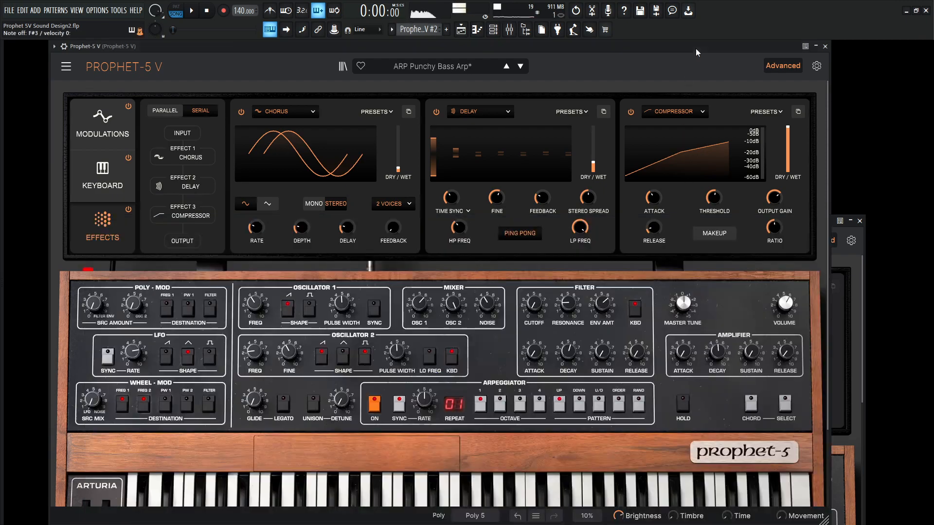
pyautogui.click(858, 310)
pyautogui.press('F9')
pyautogui.press('F9')
pyautogui.click(812, 242)
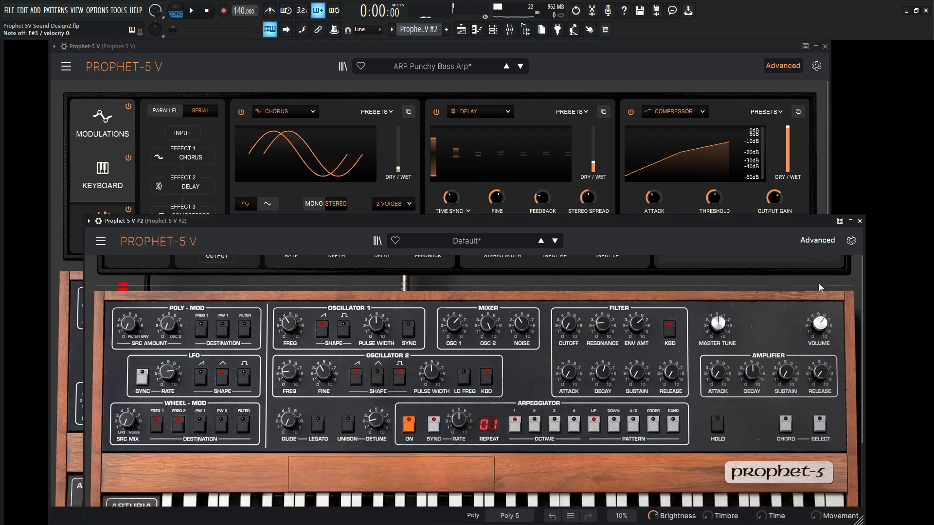
pyautogui.moveTo(820, 294); pyautogui.dragTo(820, 280)
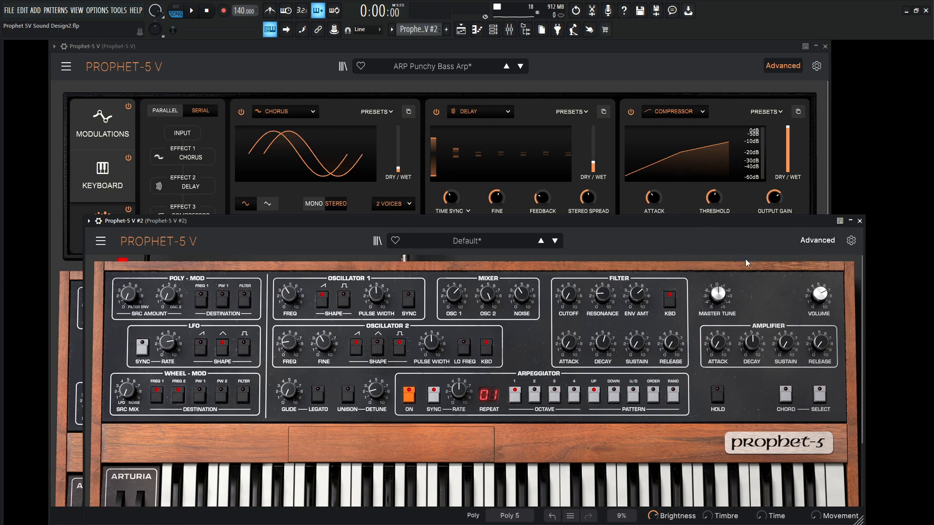
pyautogui.click(815, 241)
# Change the second synth's effect 2 to Delay, move the window down to expose the reference delay settings, and turn on Ping Pong.
pyautogui.moveTo(628, 324)
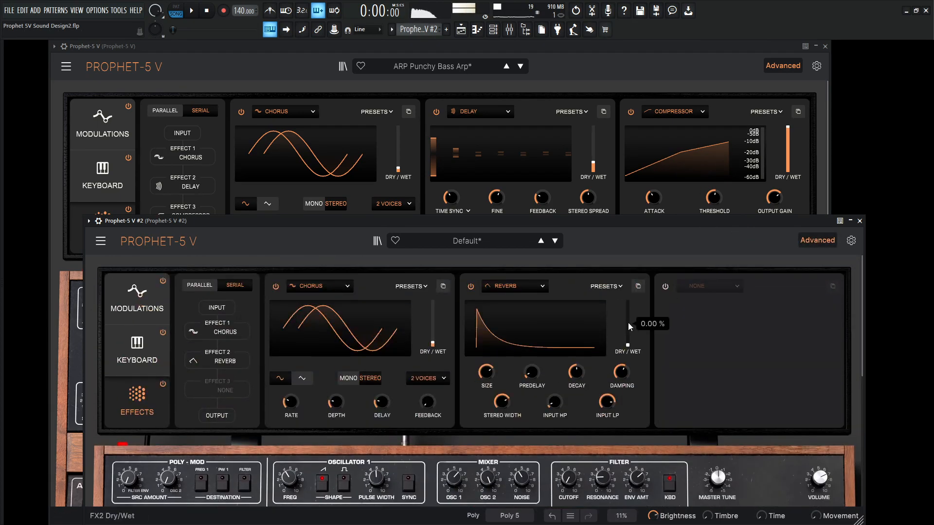
pyautogui.click(532, 288)
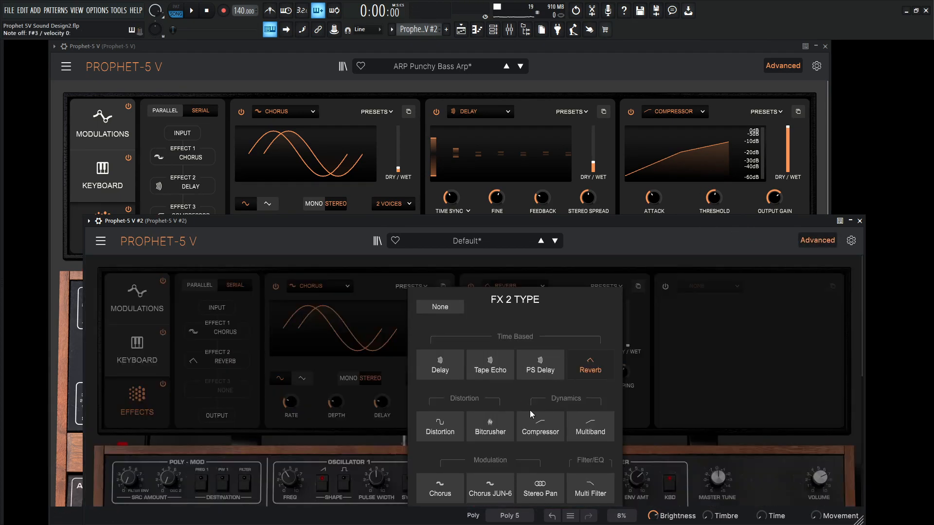
pyautogui.click(440, 365)
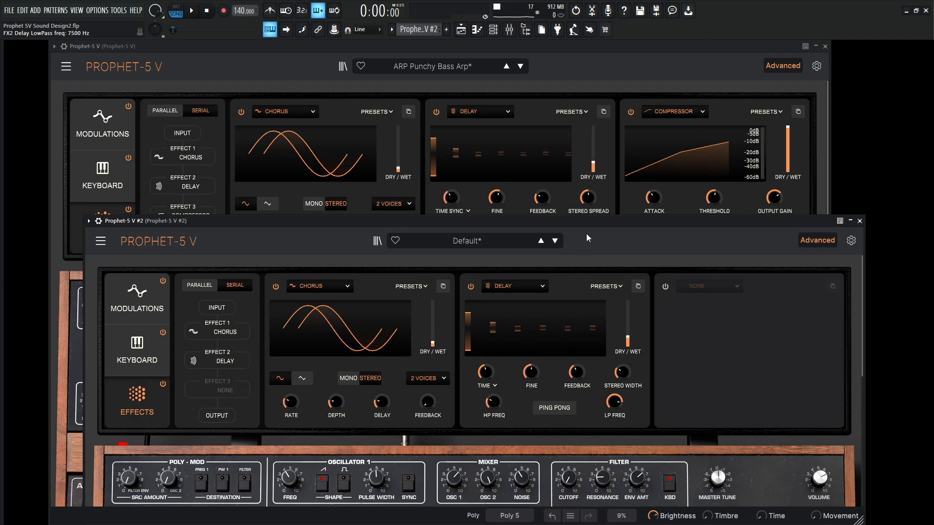
pyautogui.moveTo(567, 216); pyautogui.dragTo(567, 256)
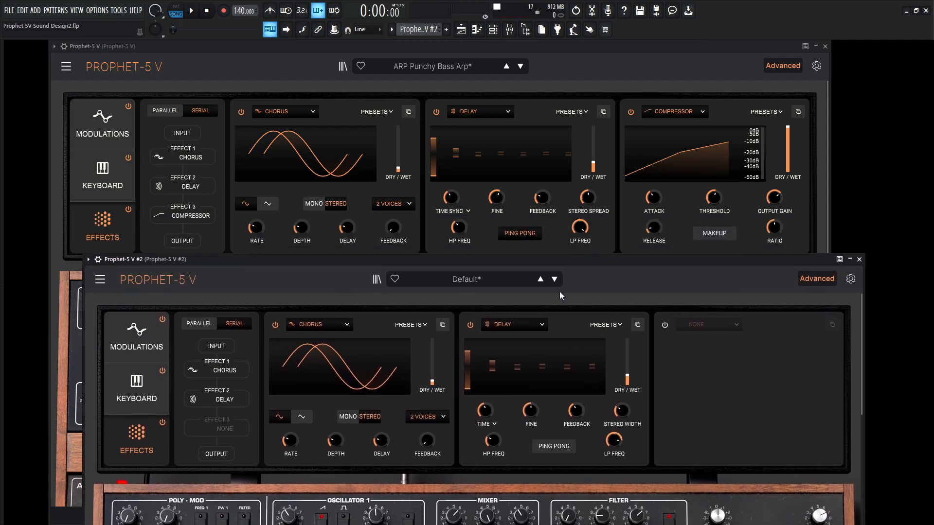
pyautogui.click(545, 452)
# Compare the delay Dry/Wet and time settings with the first synth, and set the second synth's delay time type to Sync.
pyautogui.click(592, 162)
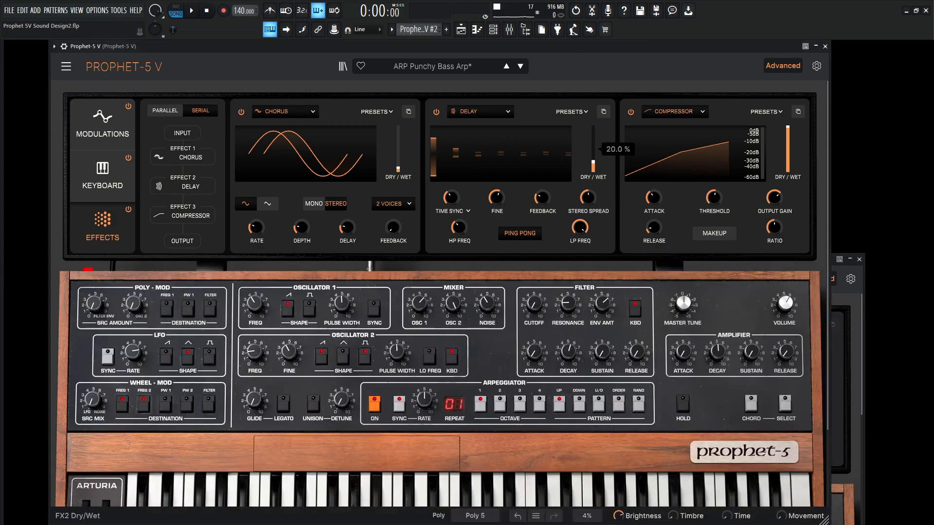
pyautogui.click(836, 383)
pyautogui.moveTo(626, 379)
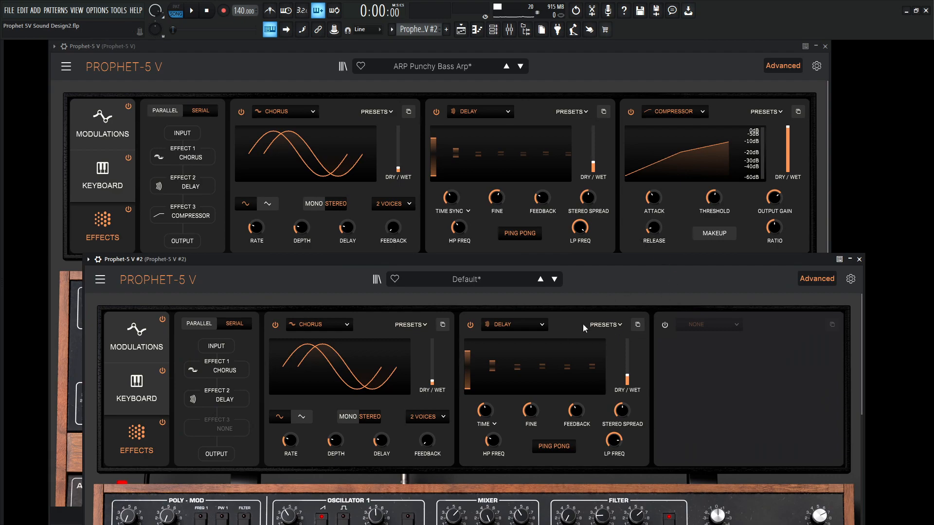
pyautogui.click(496, 423)
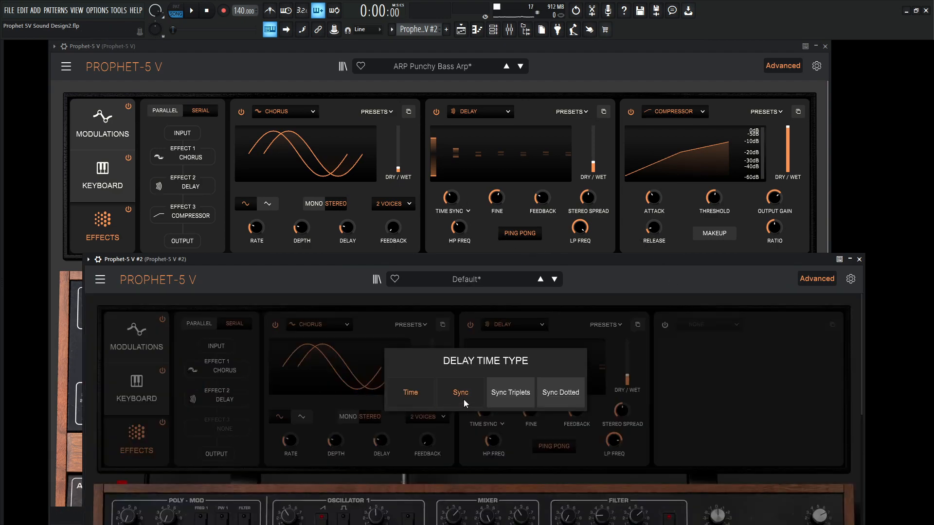
pyautogui.click(460, 334)
pyautogui.click(451, 197)
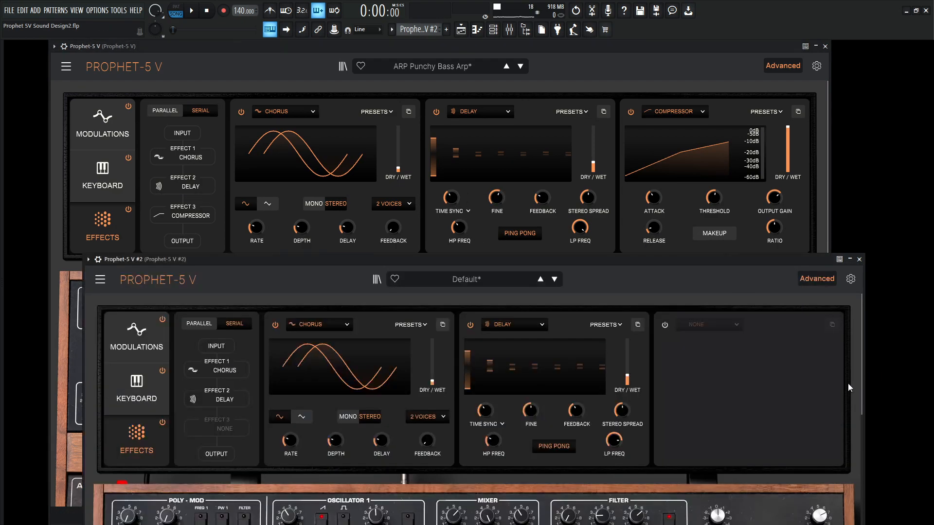
pyautogui.click(862, 381)
# Check the first synth's delay Fine and Feedback values and match them on the second synth's delay.
pyautogui.moveTo(497, 203)
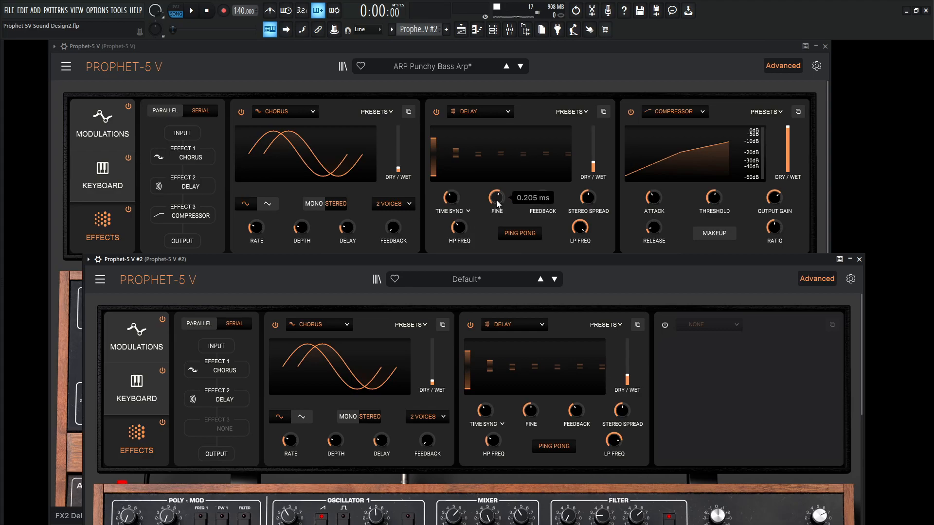
pyautogui.moveTo(530, 415); pyautogui.dragTo(530, 405)
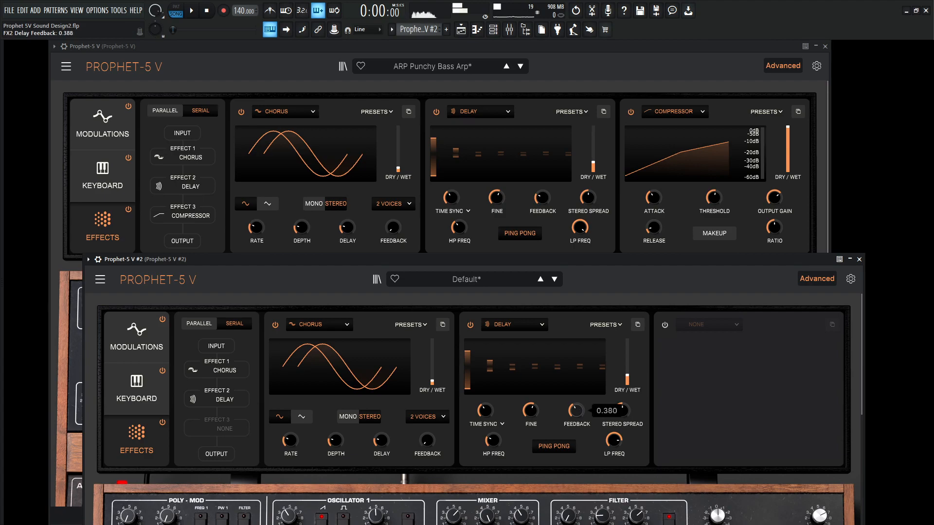
pyautogui.click(542, 206)
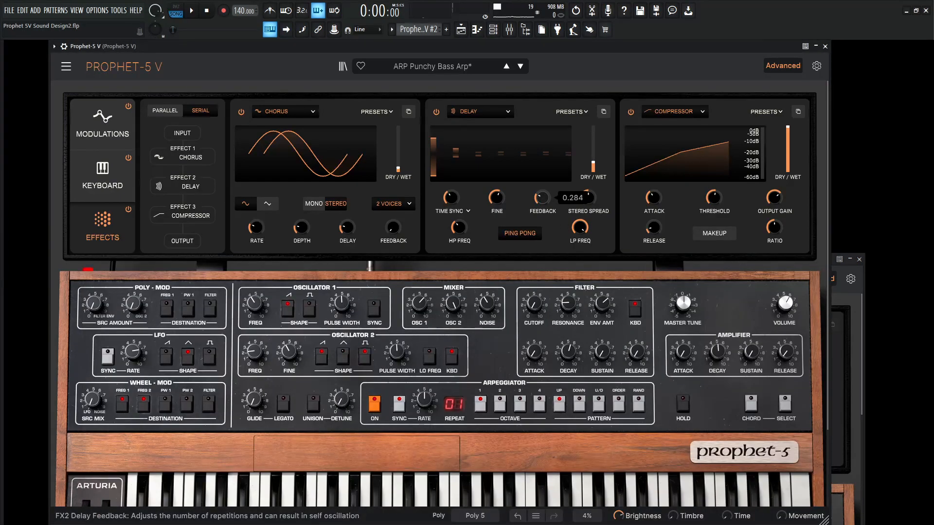
pyautogui.click(862, 403)
pyautogui.click(576, 411)
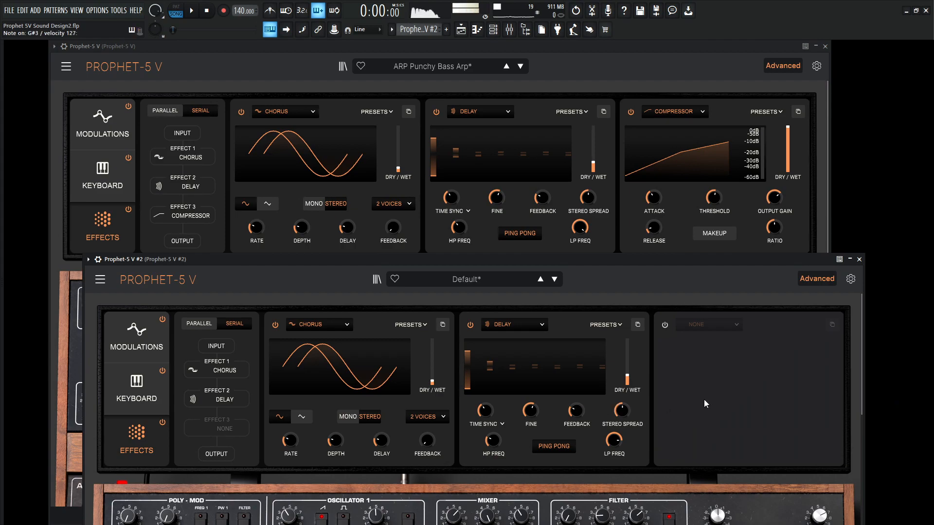
# Set the second synth's delay low-pass frequency to 20000 Hz and adjust its high-pass frequency to match the first synth.
pyautogui.moveTo(613, 440); pyautogui.dragTo(621, 449)
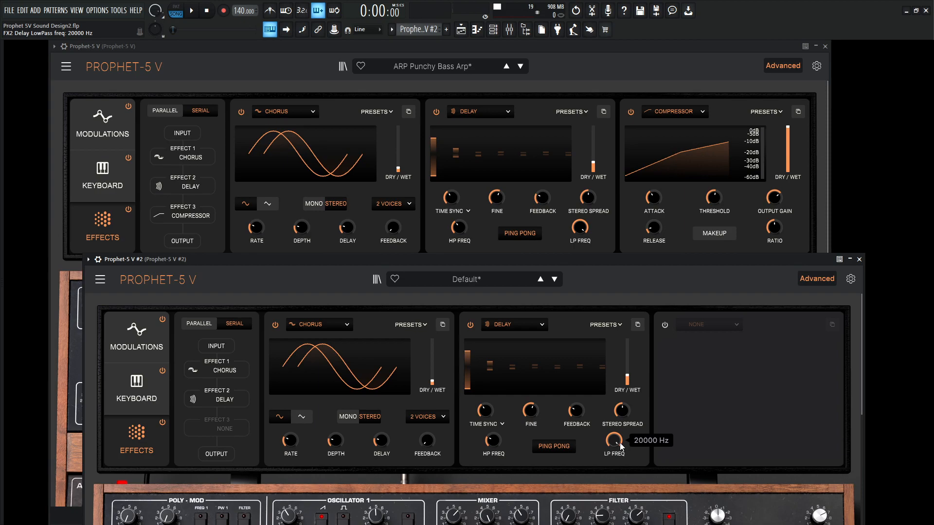
pyautogui.moveTo(493, 447); pyautogui.dragTo(493, 443)
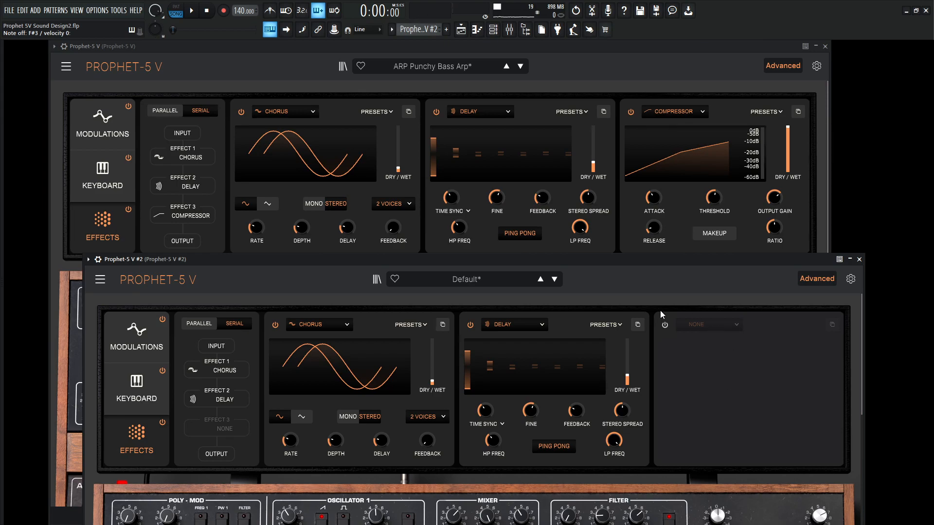
# Load a Compressor as the second synth's effect 3 and compare it with the first synth's compressor.
pyautogui.click(713, 321)
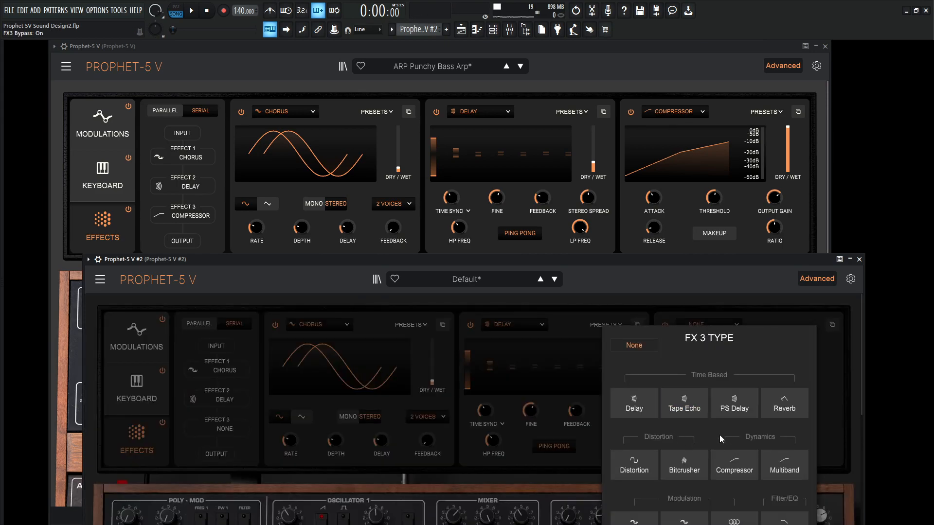
pyautogui.click(751, 469)
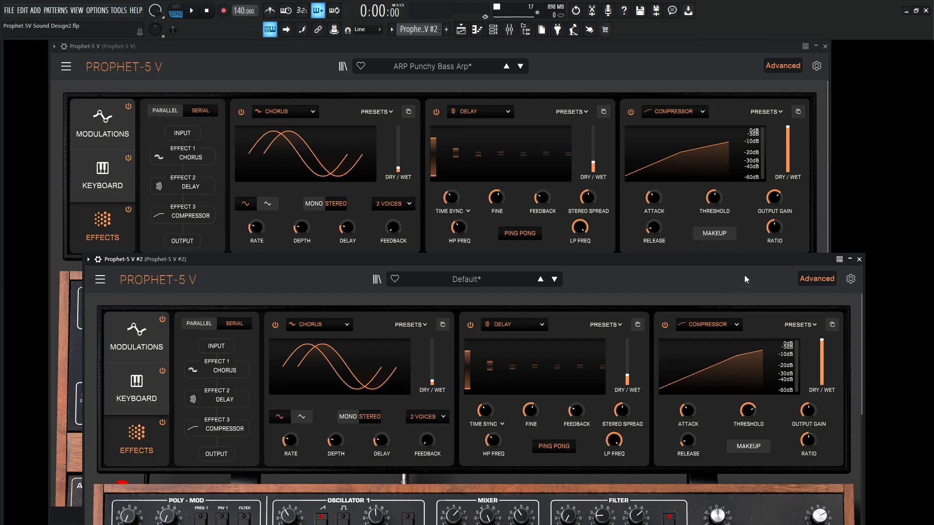
pyautogui.click(717, 47)
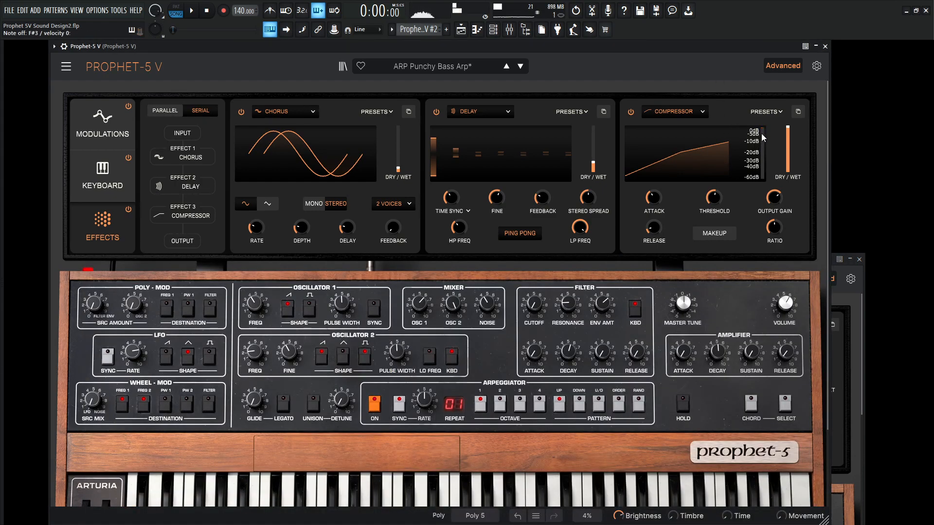
pyautogui.click(858, 357)
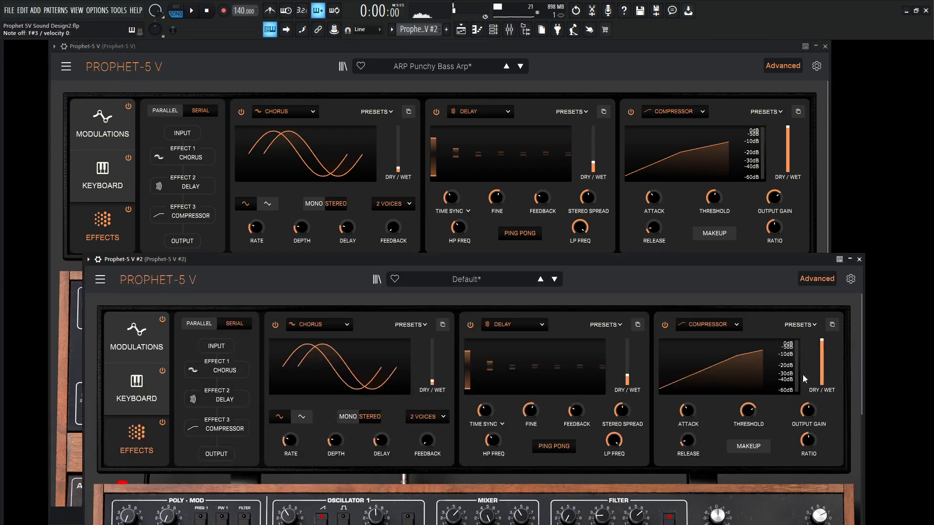
# Check the first synth's compressor threshold and lower the second synth's threshold to match its -17.3 dB.
pyautogui.click(713, 197)
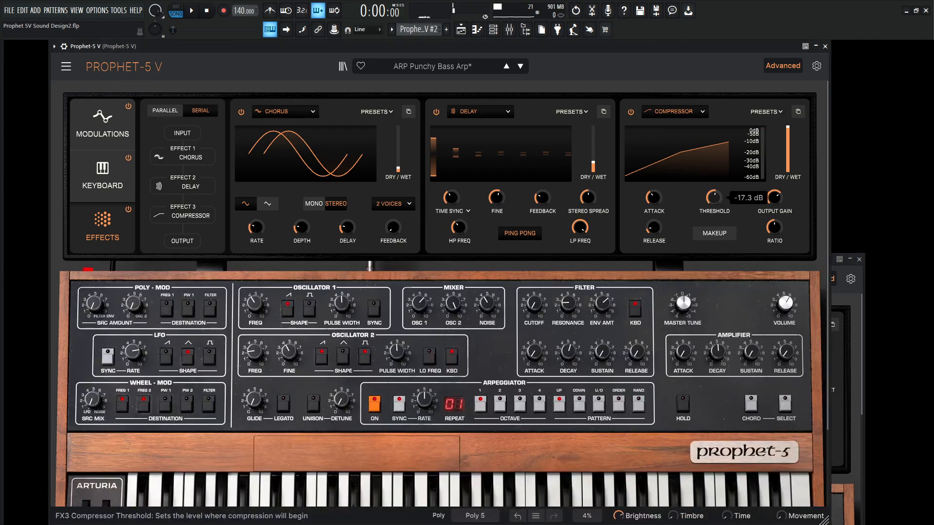
pyautogui.click(858, 397)
pyautogui.click(748, 409)
pyautogui.moveTo(748, 410); pyautogui.dragTo(747, 440)
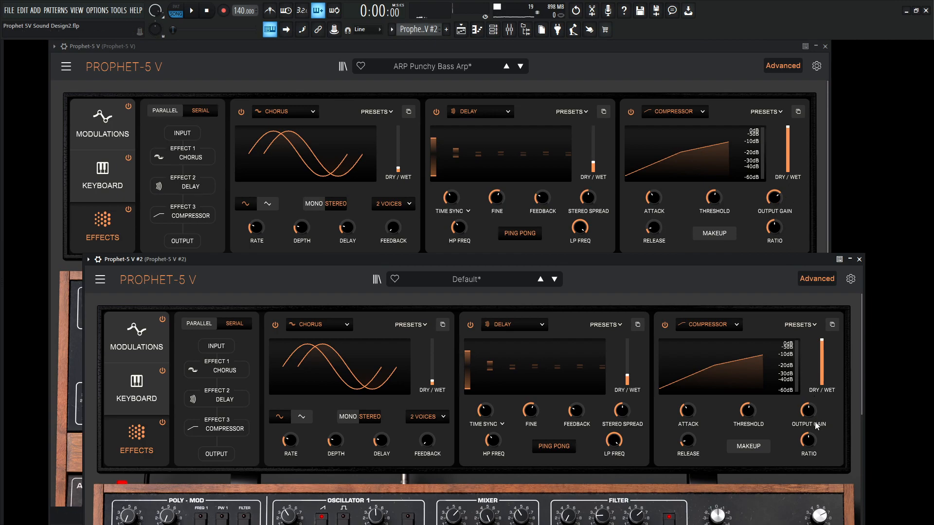
# Raise the second synth's compressor output gain to 6.51 dB and compare the sound of both synths.
pyautogui.moveTo(809, 411); pyautogui.dragTo(809, 389)
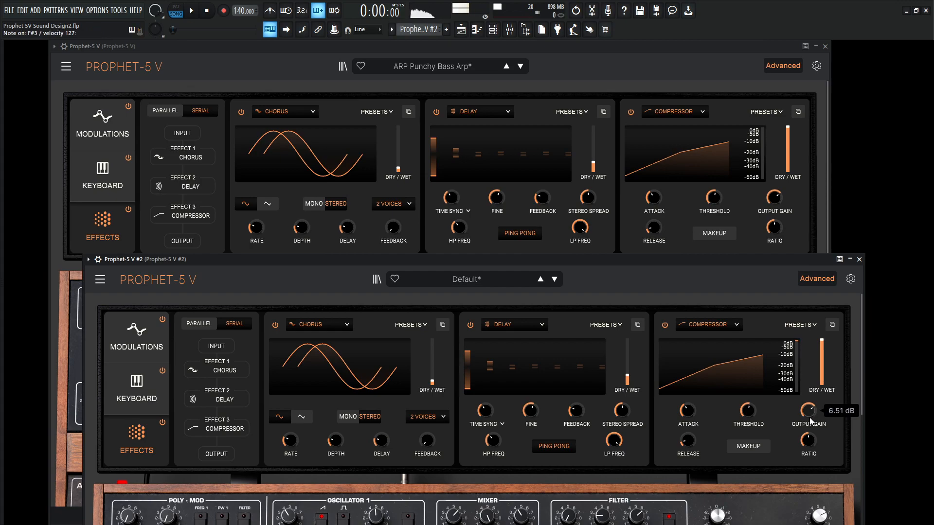
pyautogui.click(726, 50)
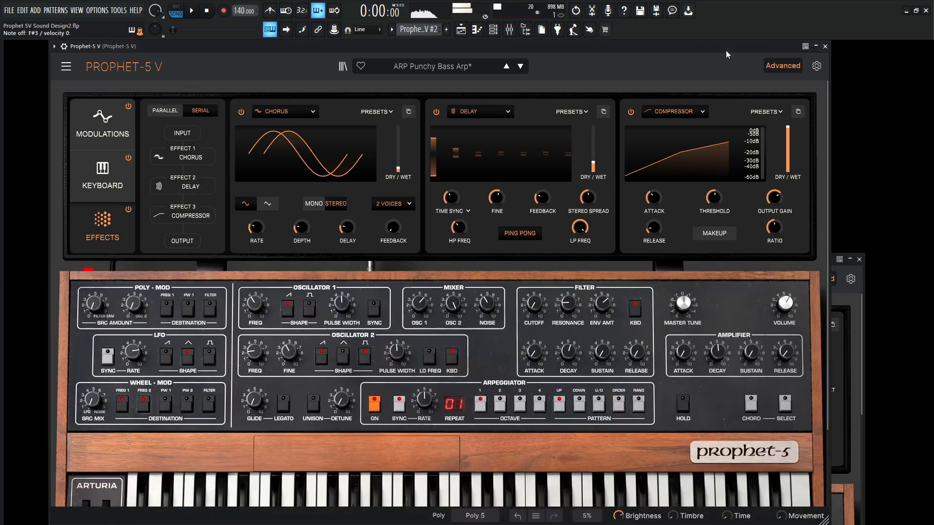
pyautogui.click(859, 326)
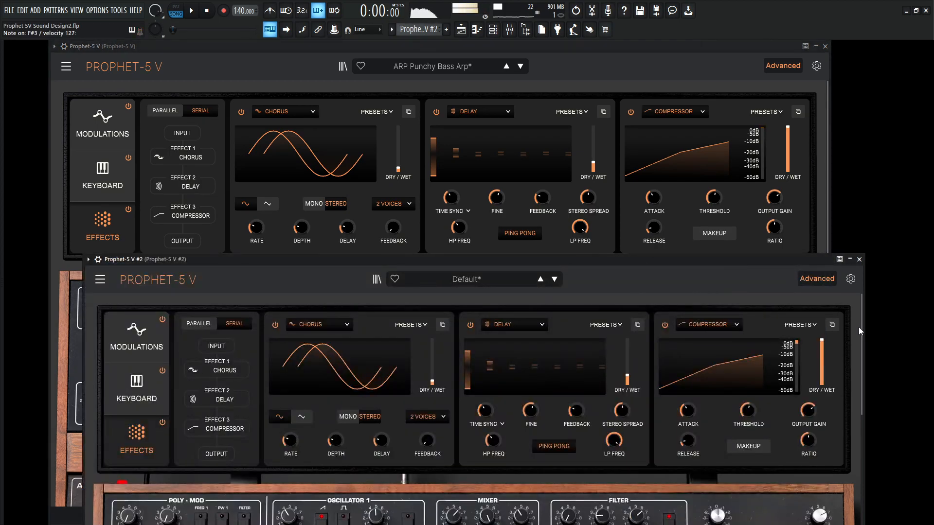
pyautogui.click(690, 46)
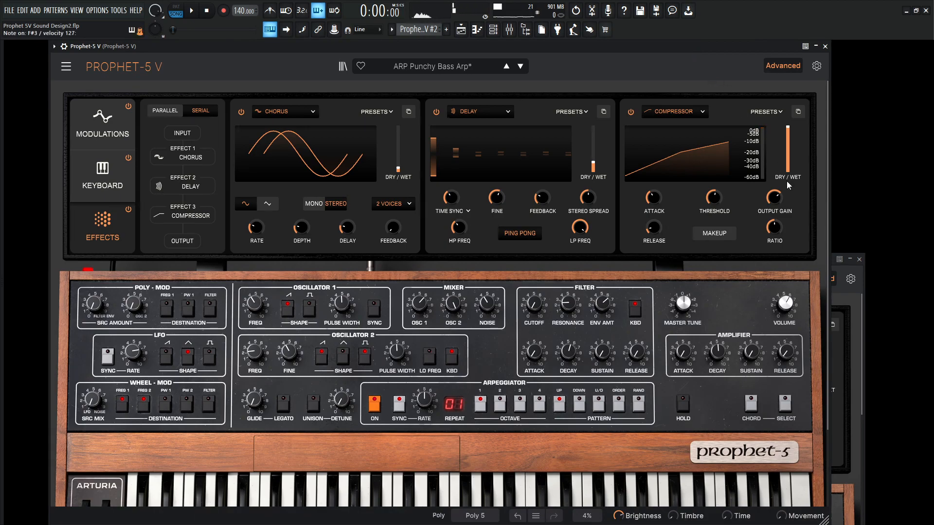
pyautogui.click(859, 321)
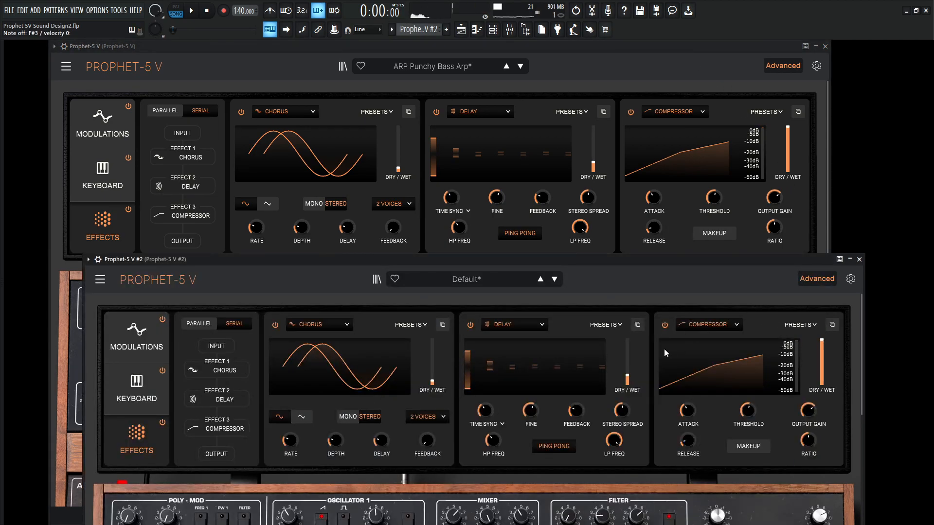
# Move the second synth's window up slightly and check its delay Feedback setting.
pyautogui.moveTo(628, 263); pyautogui.dragTo(634, 247)
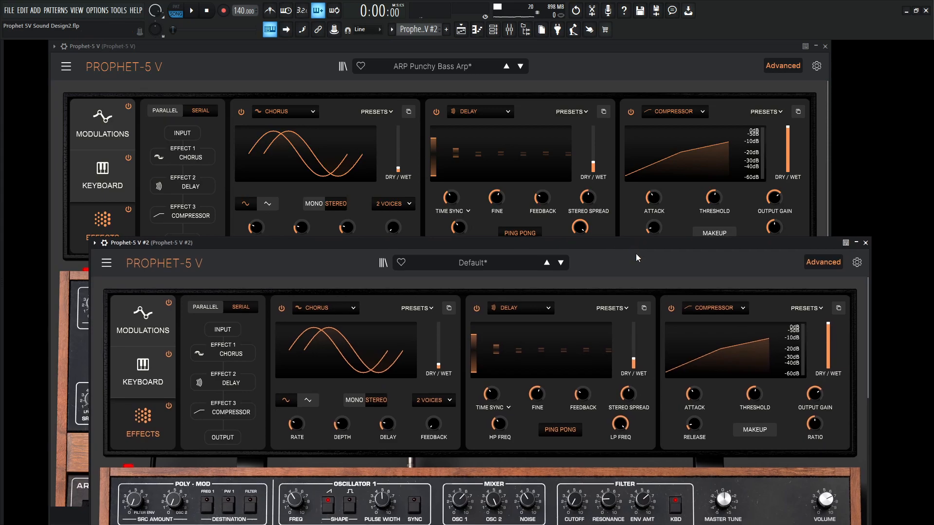
pyautogui.click(584, 394)
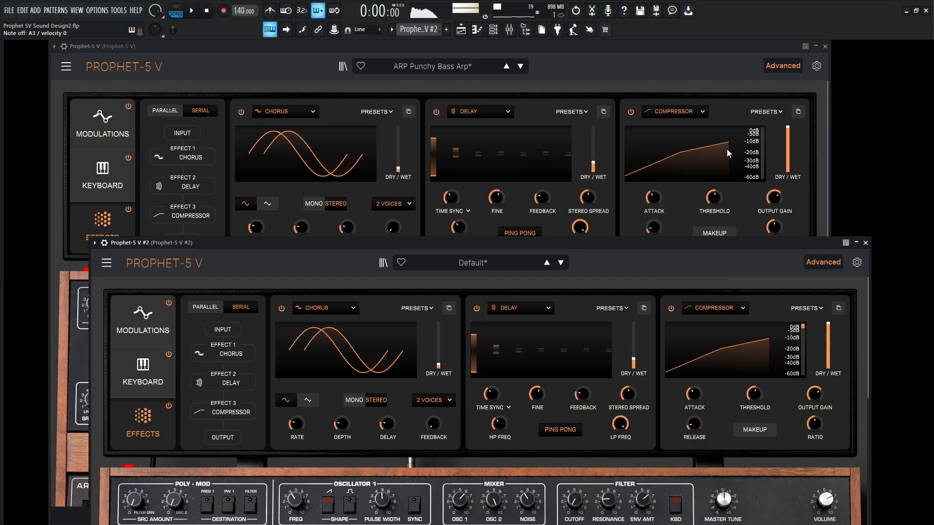
# Move the second synth's window up over the first one and hide its advanced section to show the full front panel.
pyautogui.moveTo(731, 245); pyautogui.dragTo(707, 83)
pyautogui.click(798, 102)
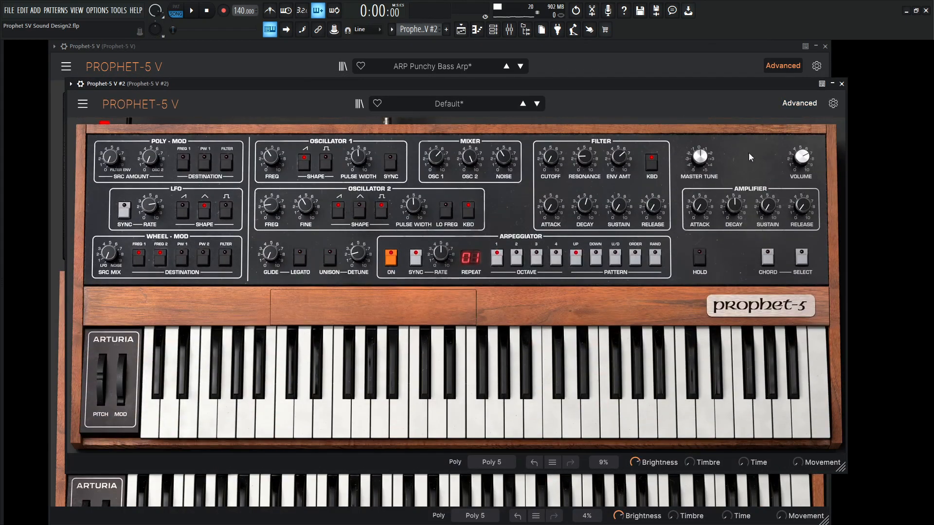
pyautogui.moveTo(570, 87); pyautogui.dragTo(597, 99)
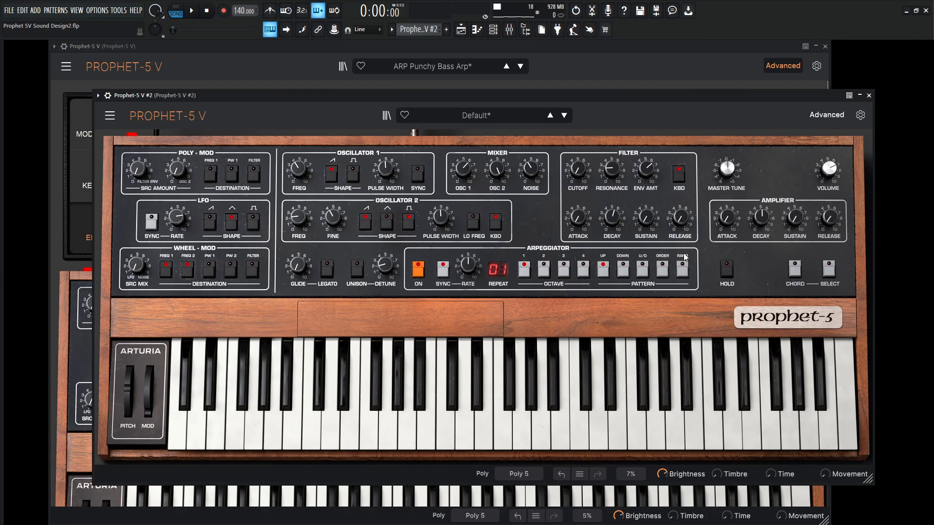
# Try a shorter arpeggiator gate of 46.8% on the second synth and reset it to 100%.
pyautogui.click(500, 275)
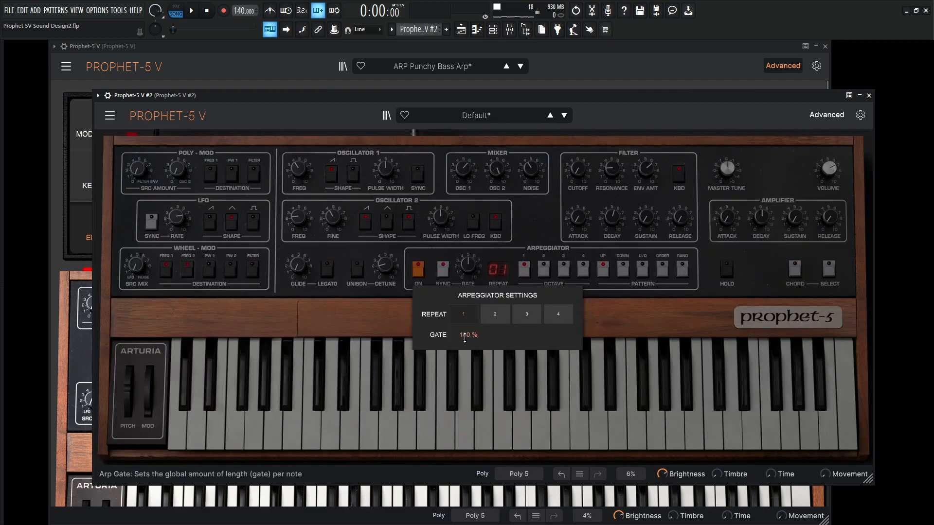
pyautogui.moveTo(464, 337); pyautogui.dragTo(464, 373)
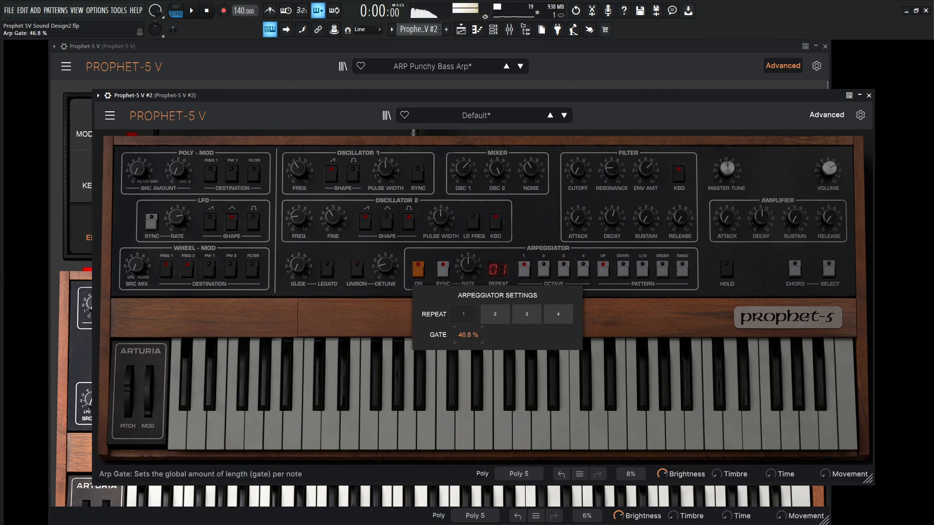
pyautogui.doubleClick(479, 335)
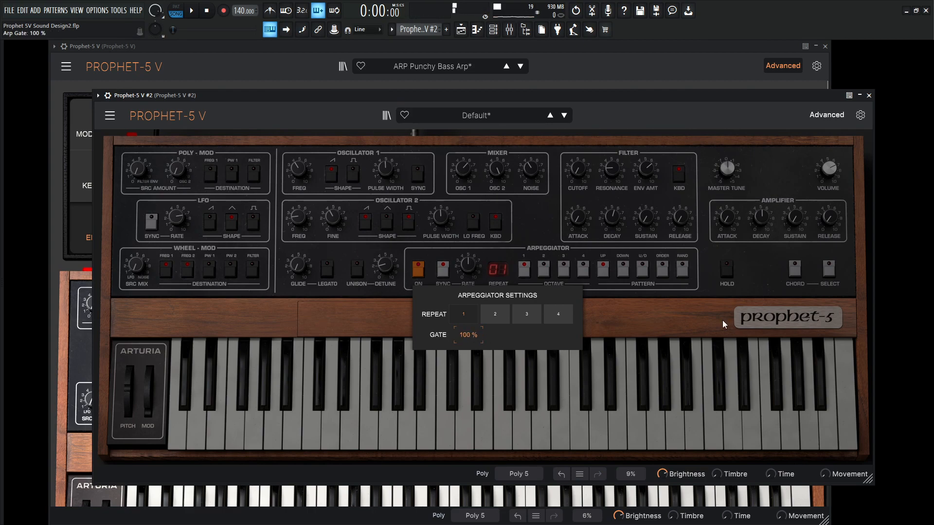
pyautogui.click(652, 307)
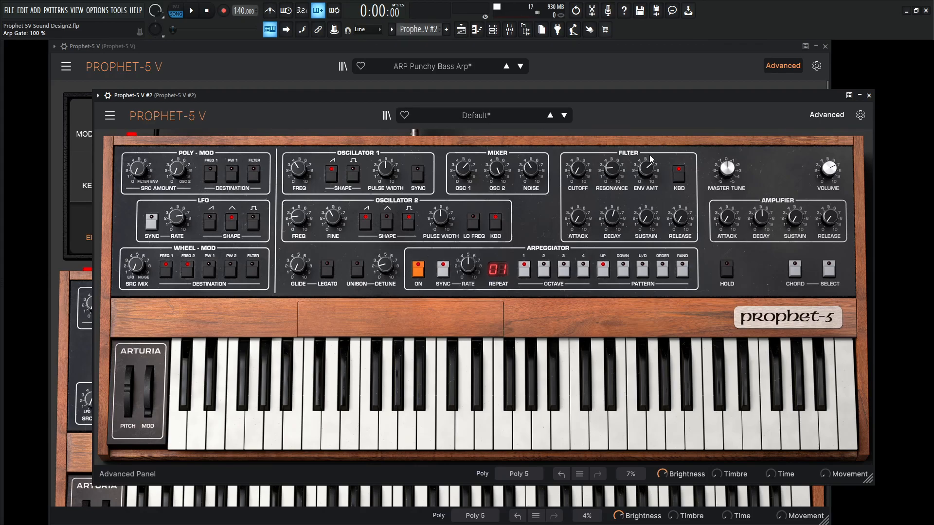
# Raise the second synth's filter envelope amount to 7.00 and audition the sound with brief playback.
pyautogui.moveTo(650, 176)
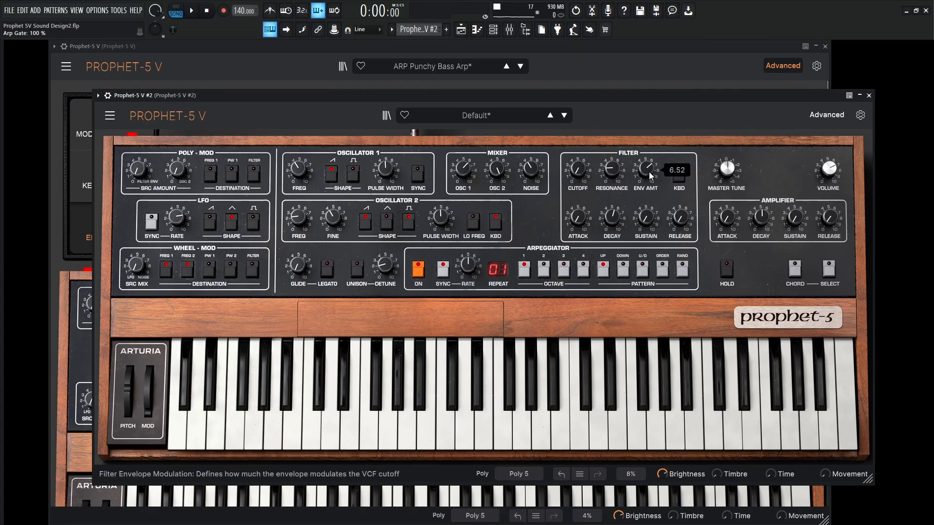
pyautogui.moveTo(651, 176); pyautogui.dragTo(651, 165)
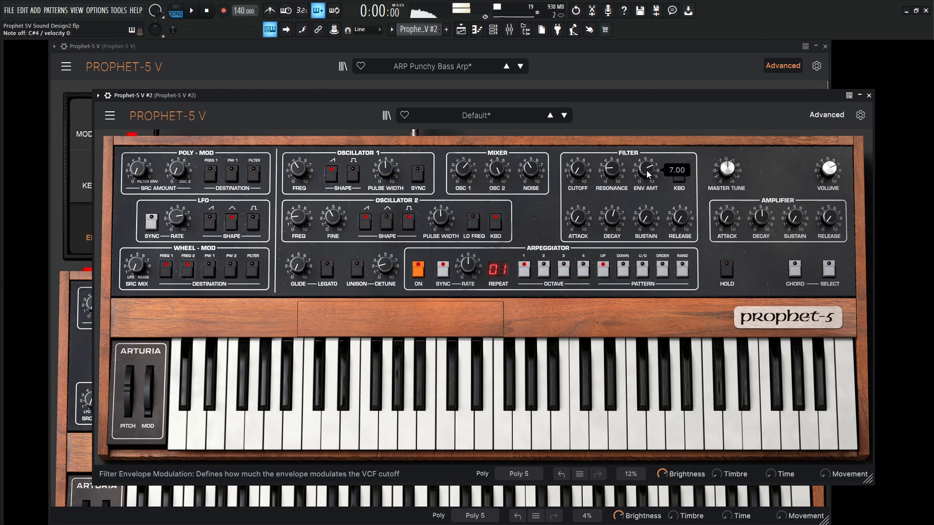
pyautogui.press('space')
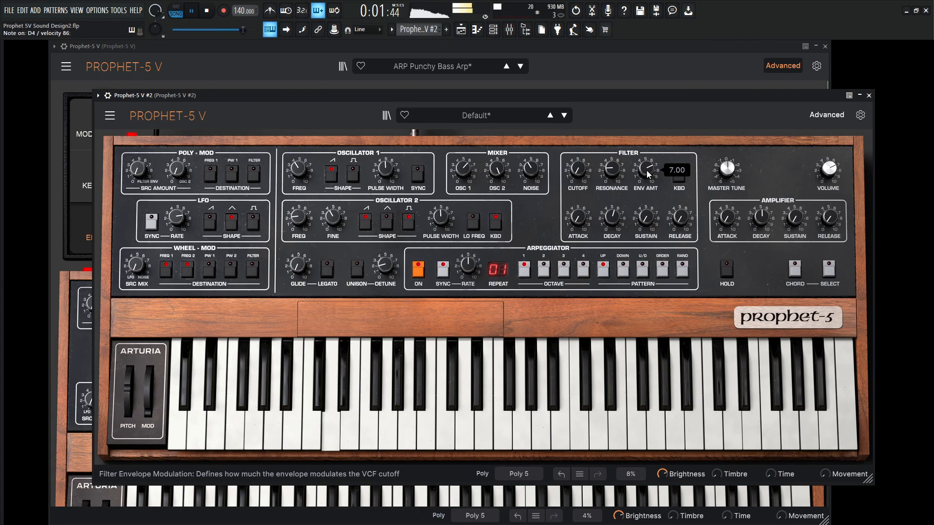
pyautogui.press('space')
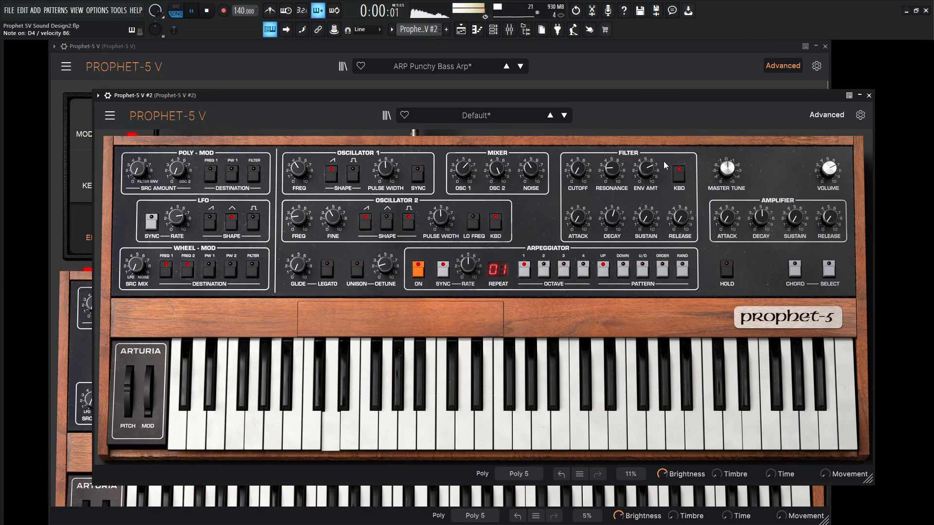
# Move the second synth's window down to uncover the upper part of the first synth, keeping the second synth in front.
pyautogui.moveTo(671, 93); pyautogui.dragTo(670, 161)
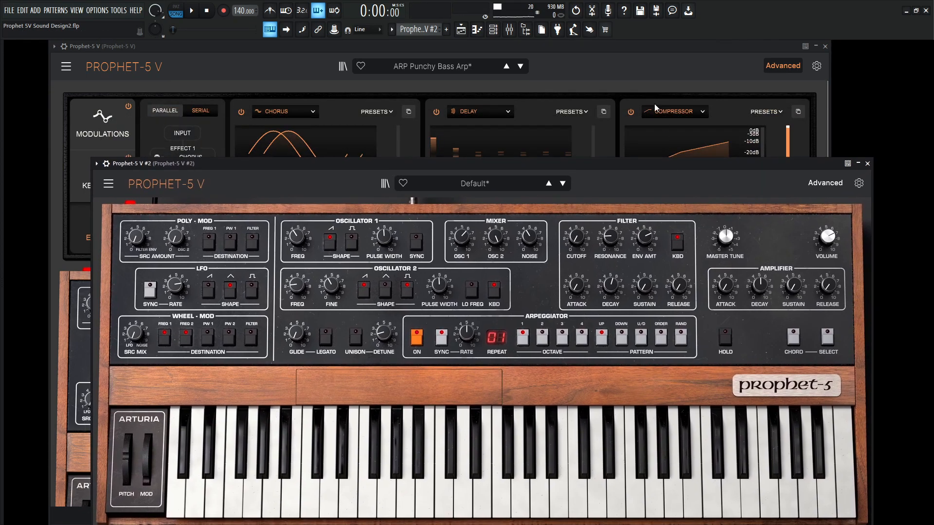
pyautogui.click(647, 53)
pyautogui.click(865, 245)
# Try amplifier attack times of 6 ms and 9 ms on the second synth and return the attack to 1 ms.
pyautogui.moveTo(725, 291)
pyautogui.scroll(2, 726, 291)
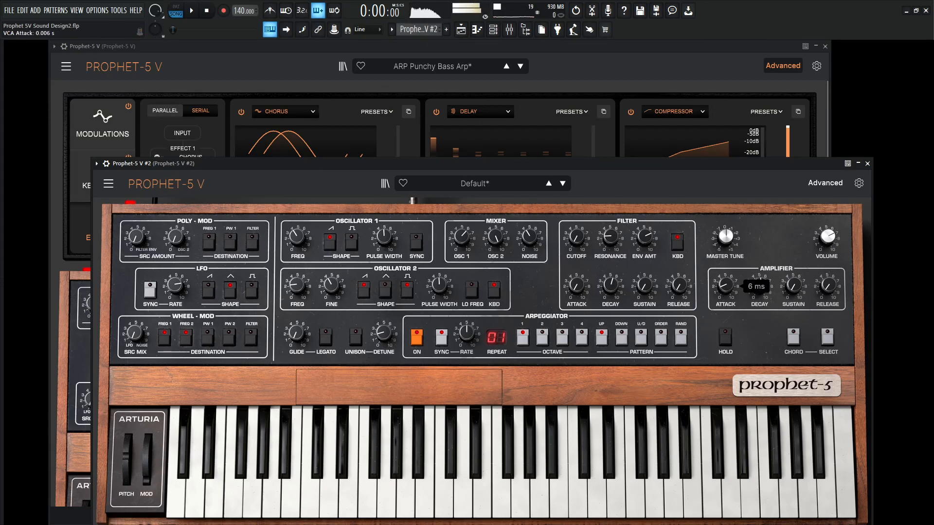
pyautogui.moveTo(727, 290); pyautogui.dragTo(728, 286)
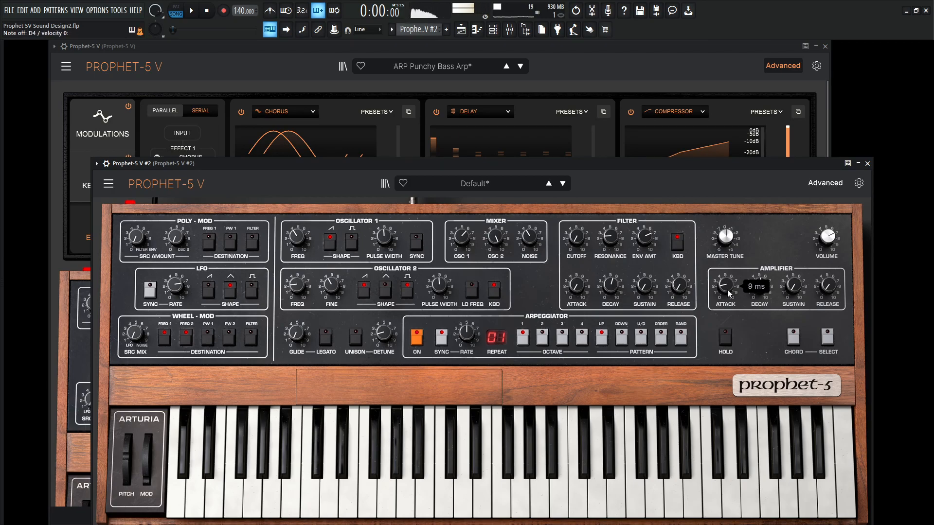
pyautogui.scroll(-3, 727, 291)
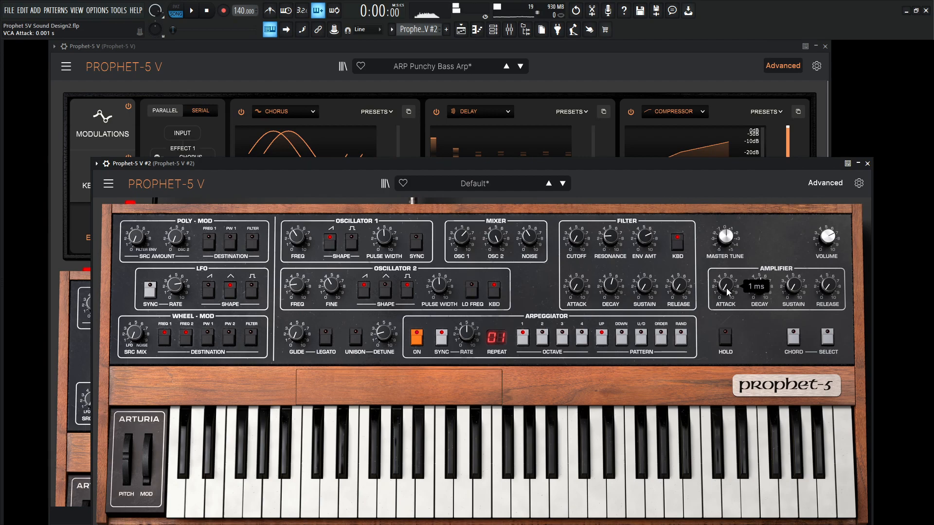